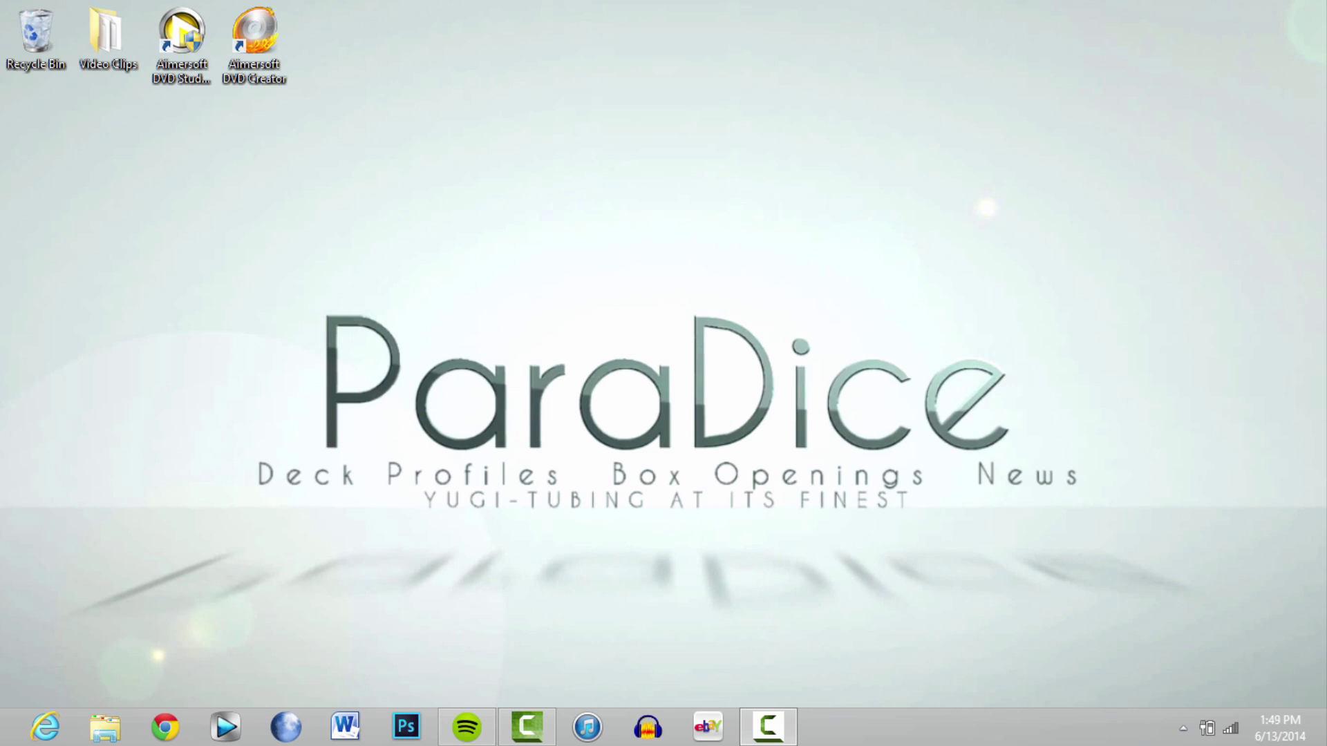
Open Pale Moon and go to the Google site via the address bar
left_click(284, 739)
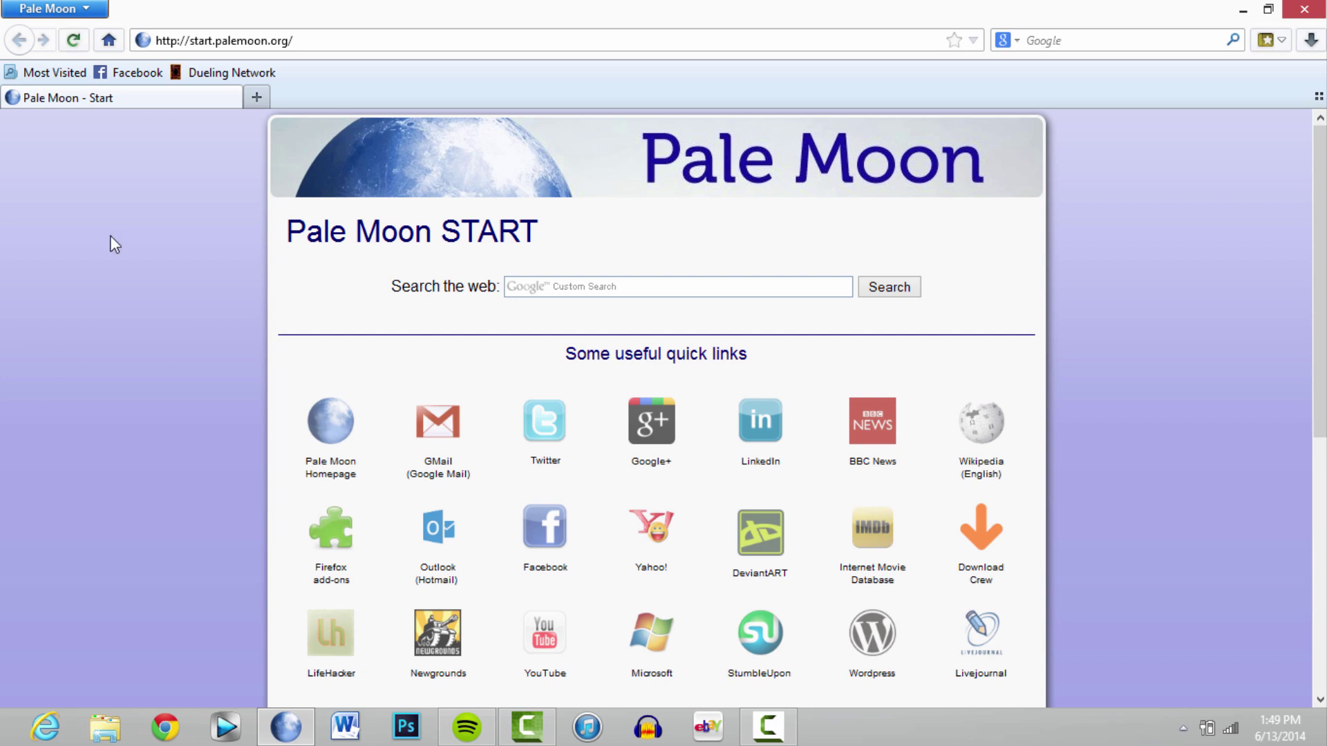
left_click(269, 40)
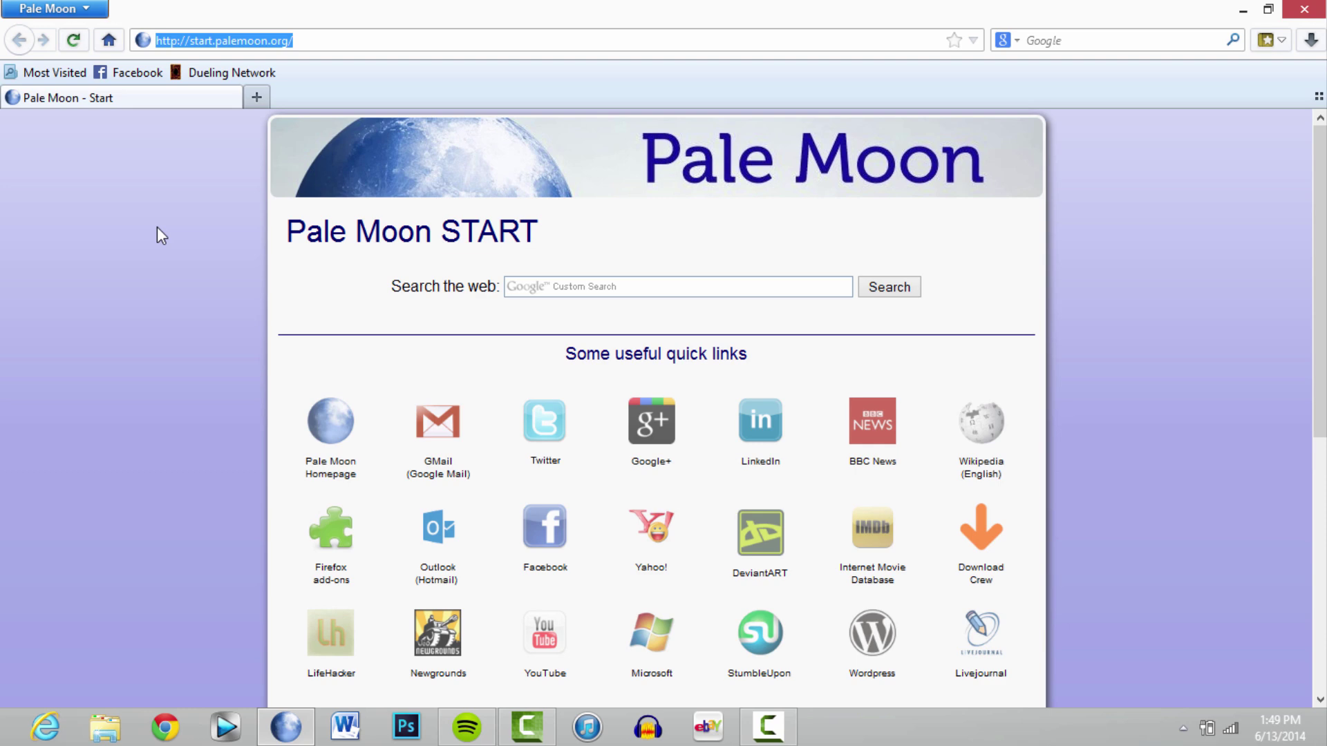
type("google.com/")
key("Return")
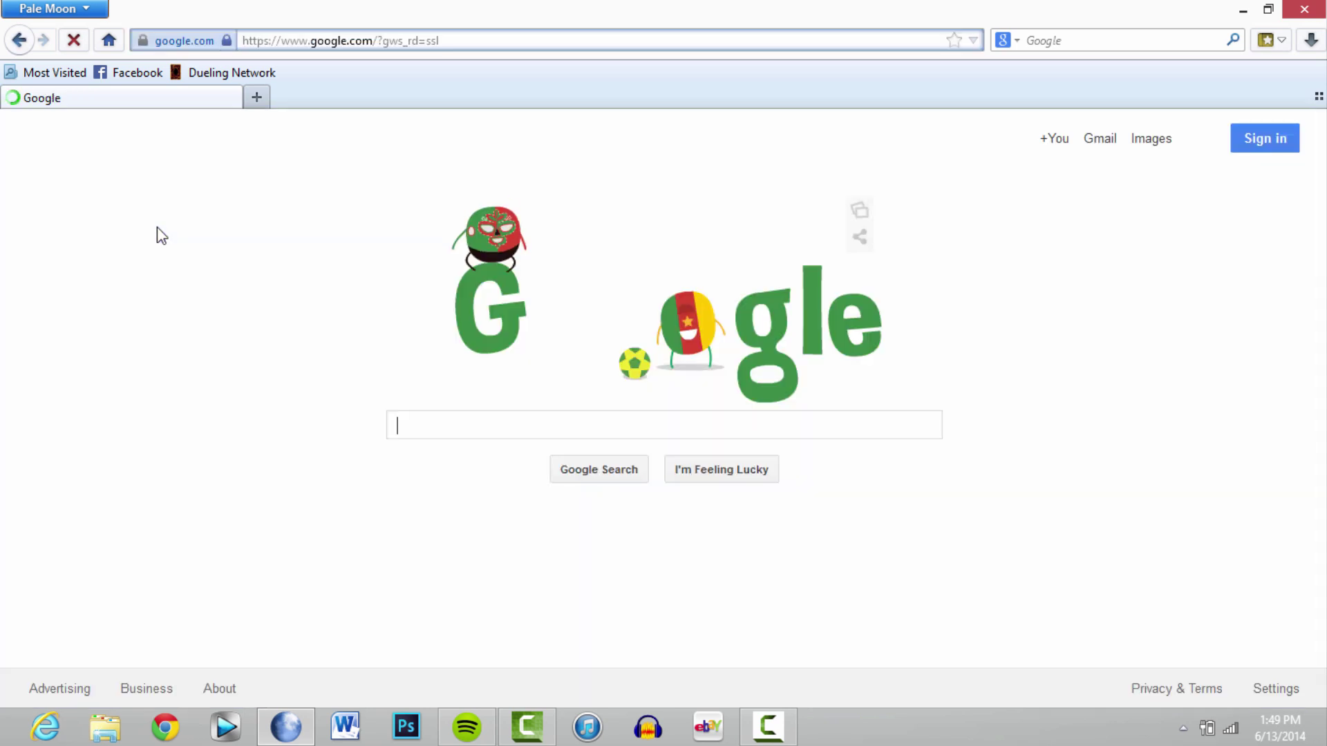
Search Google for 'ygopro'
type("yi")
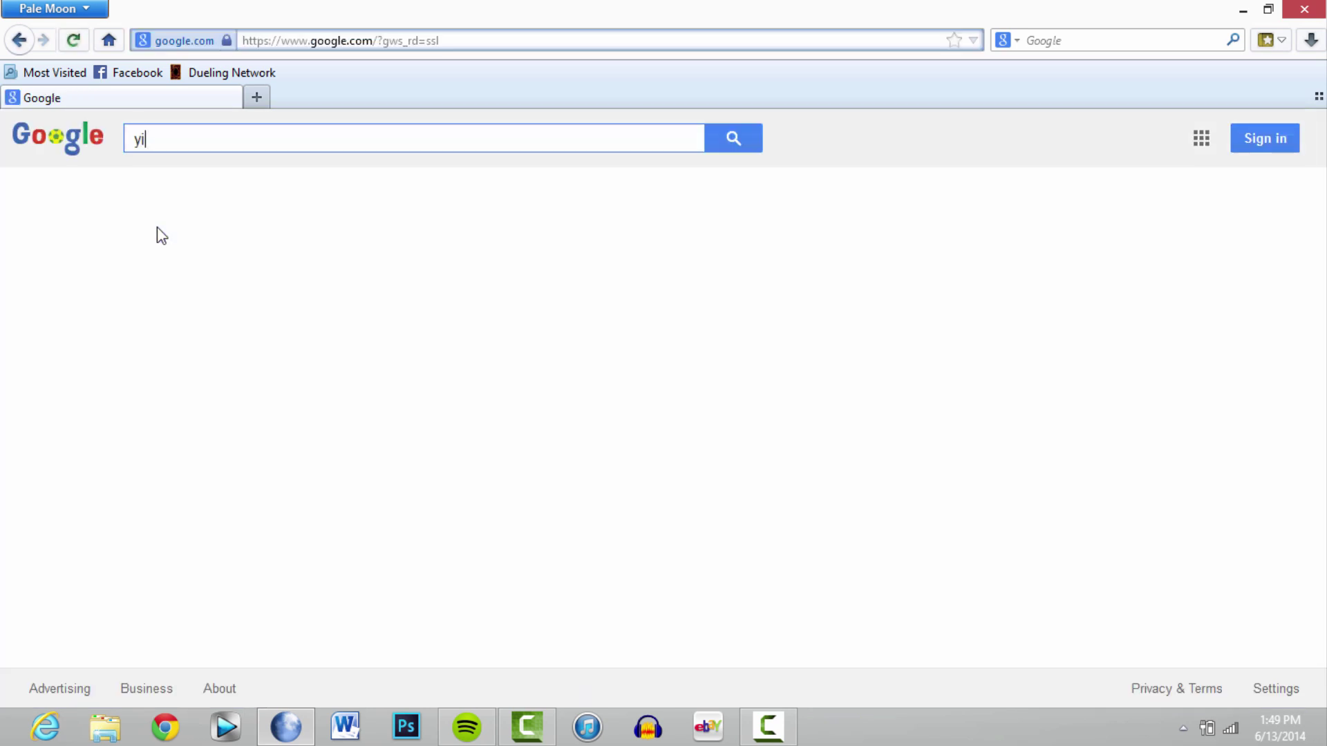
key("BackSpace")
type("gopro")
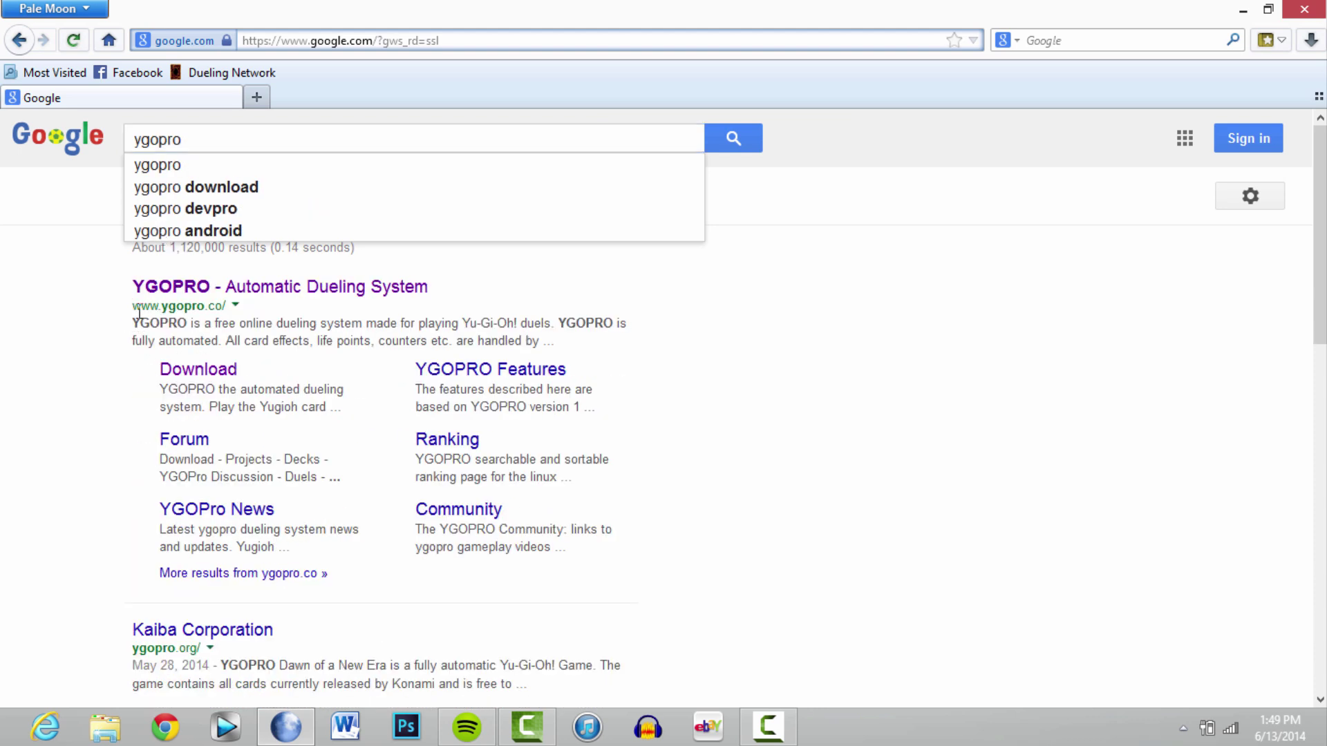
Open the YGOPRO Automatic Dueling System site and go to its Download section, reaching the login page
left_click(140, 291)
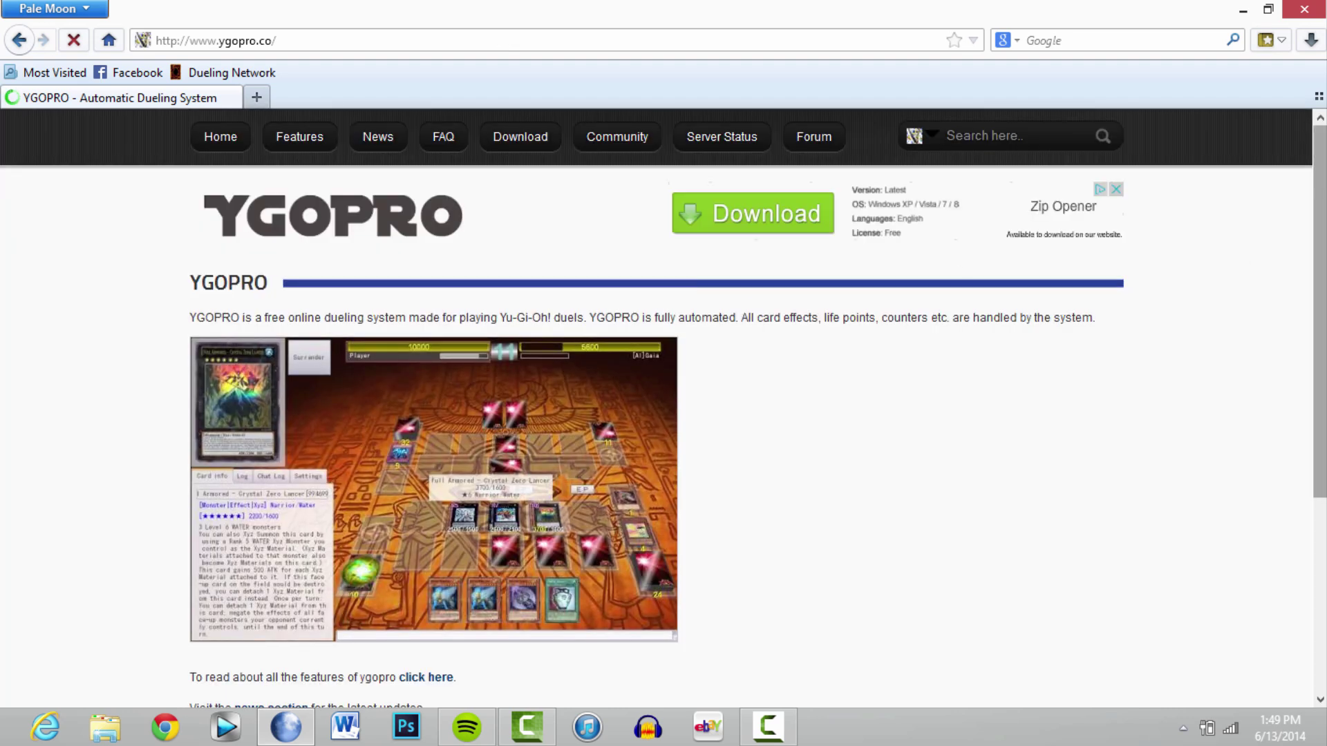
scroll(664, 407, "down", 4)
scroll(663, 407, "up", 2)
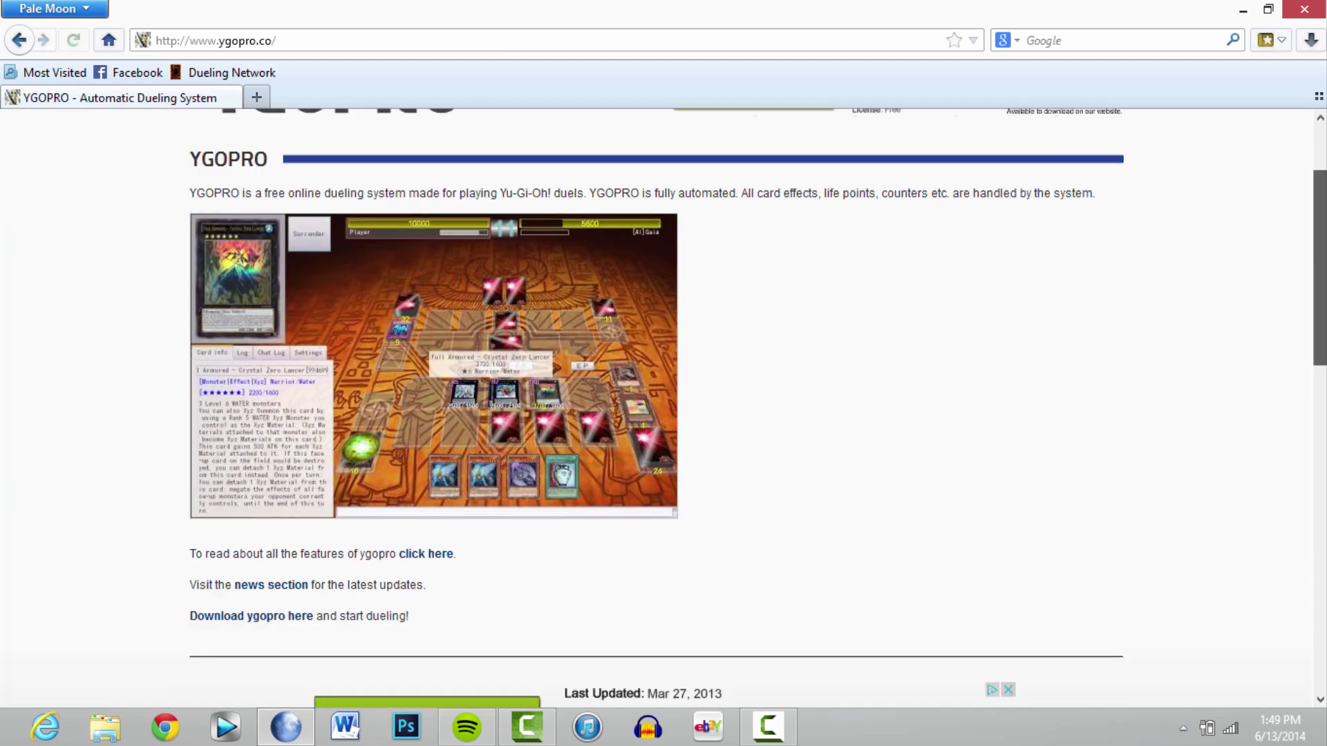
scroll(663, 408, "up", 2)
scroll(663, 408, "down", 1)
scroll(664, 407, "up", 1)
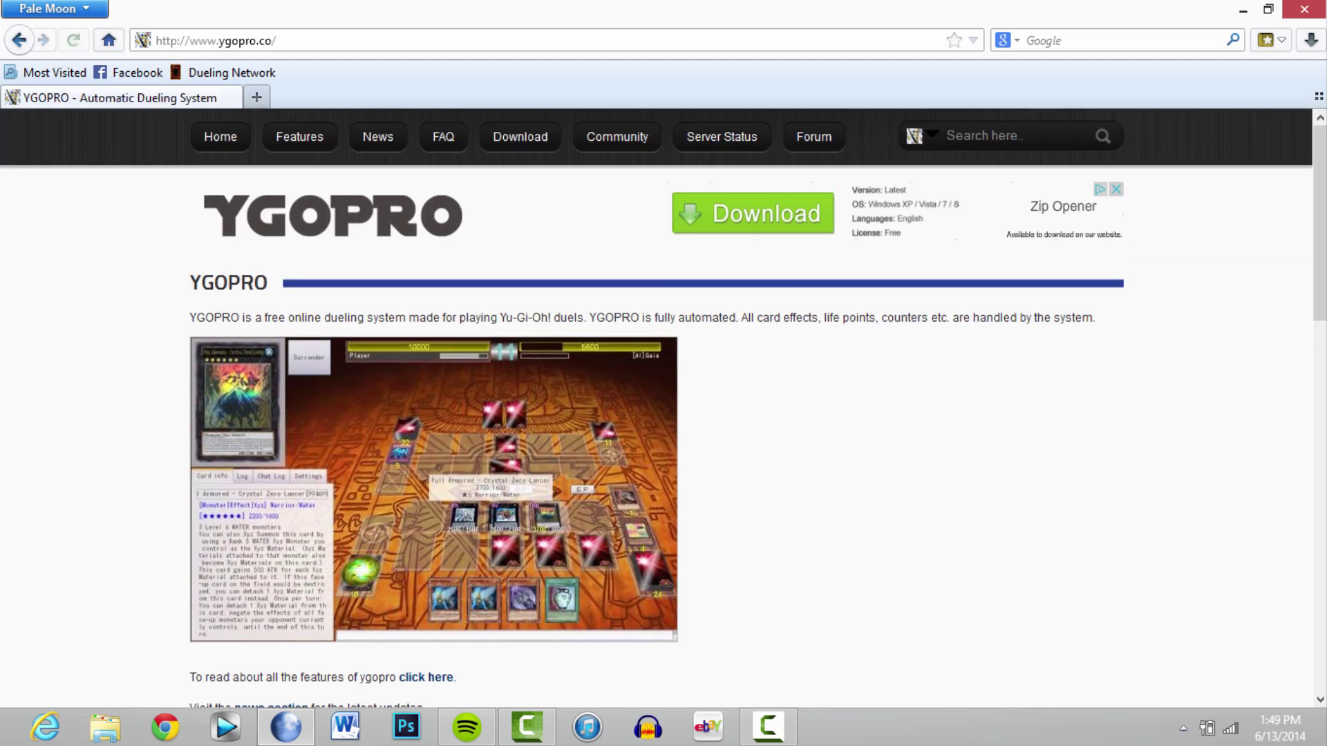
left_click(489, 137)
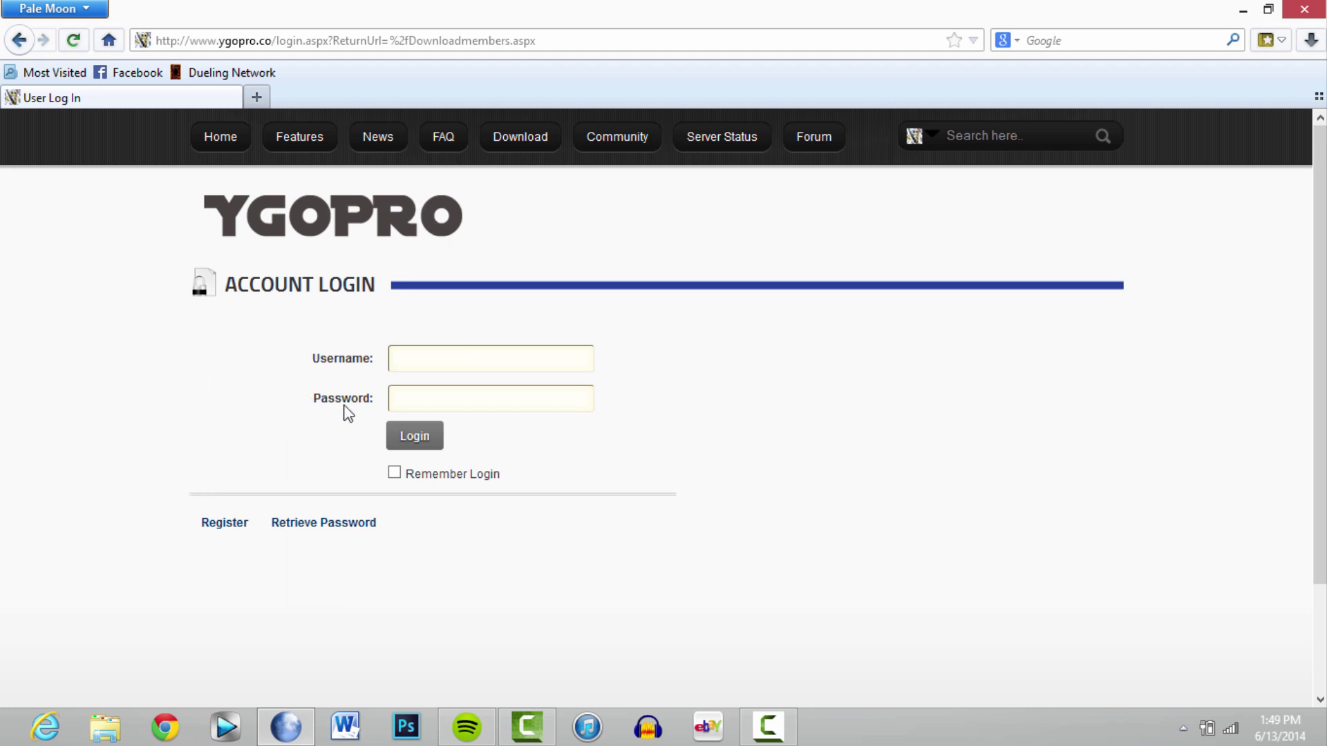
On the Register form, enter a username and the account password twice
left_click(225, 523)
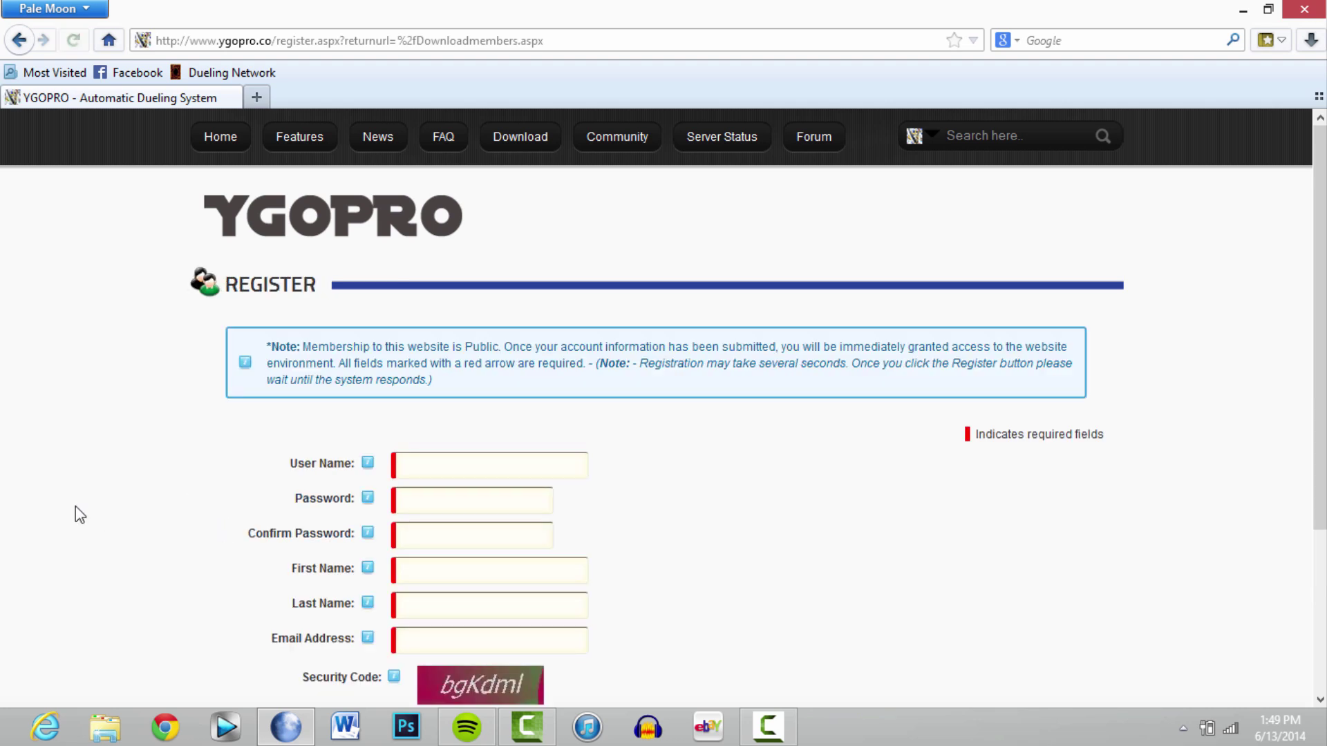
scroll(1318, 387, "down", 2)
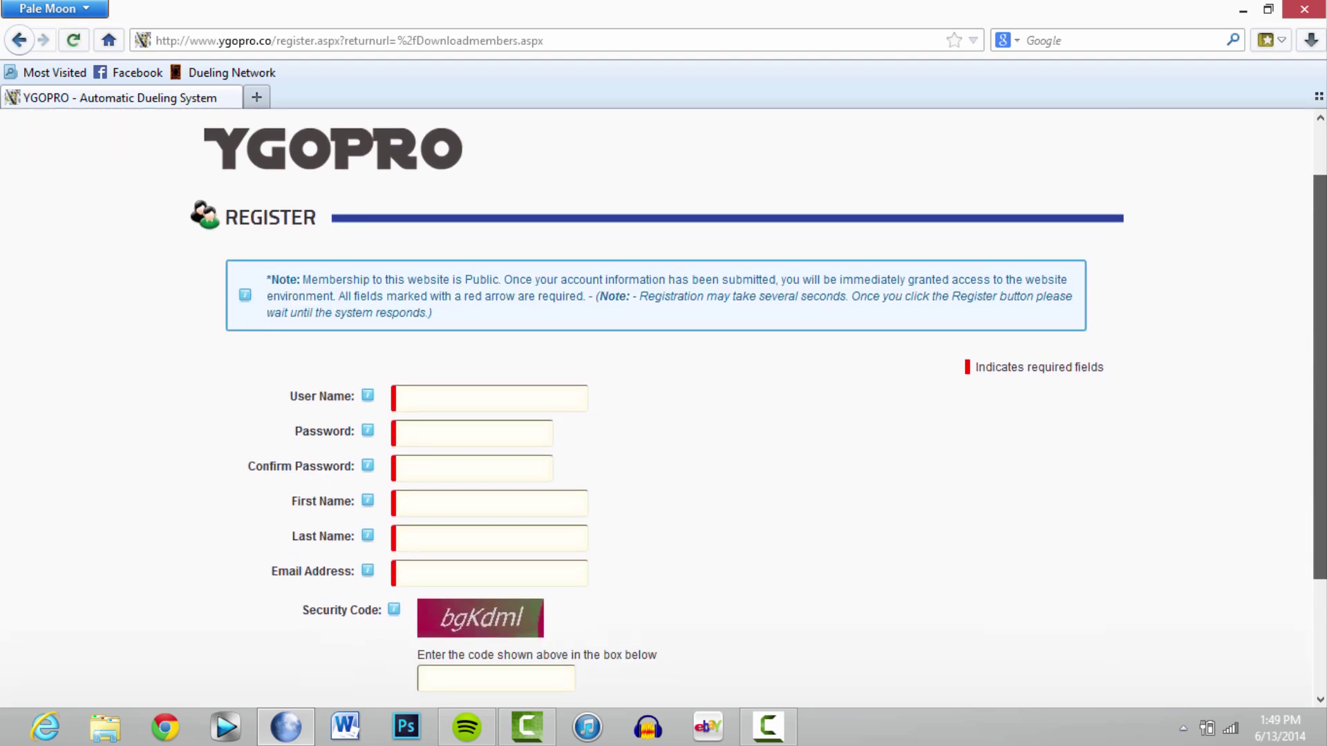
left_click(493, 399)
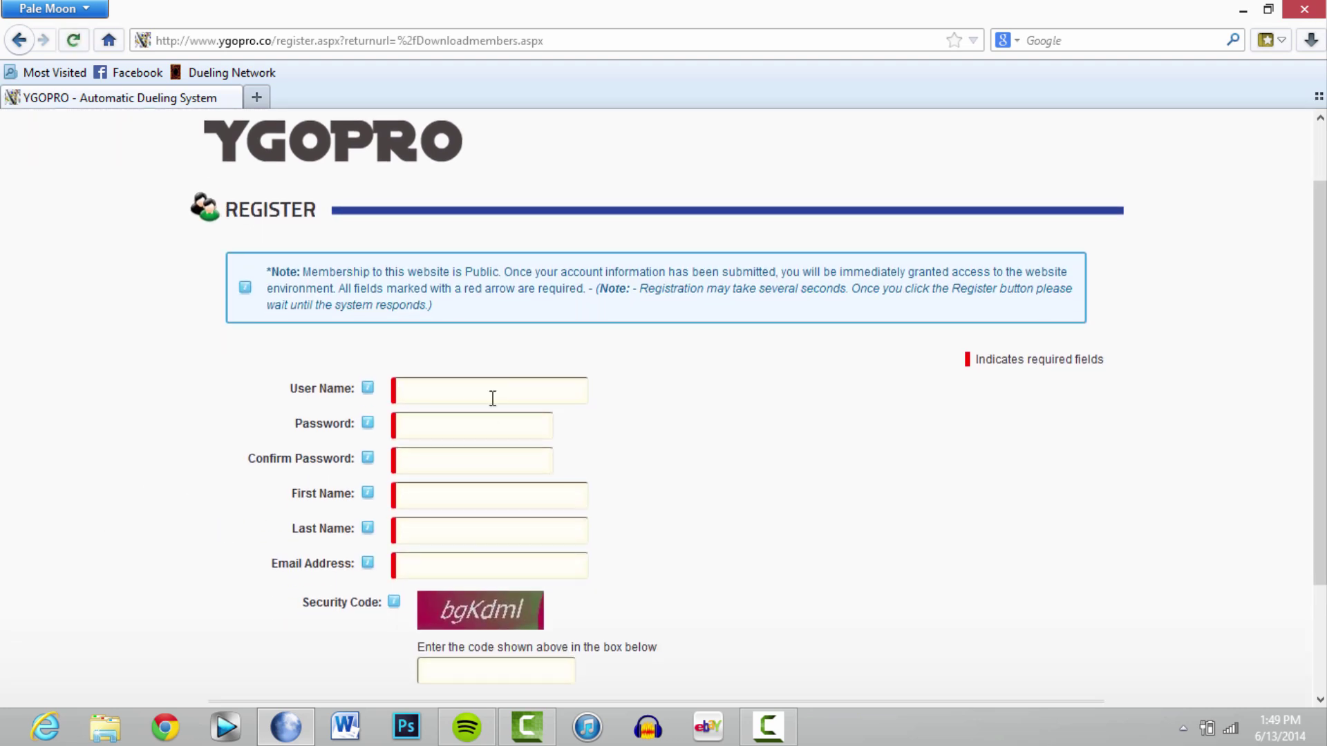
type("ParaDice2323")
left_click(457, 421)
type("•••••••••")
key("Tab")
type("•••••••••")
Fill in the first name, last name, an Outlook e-mail address and the security code
key("Tab")
type("Nate")
key("Tab")
type("ParaDice")
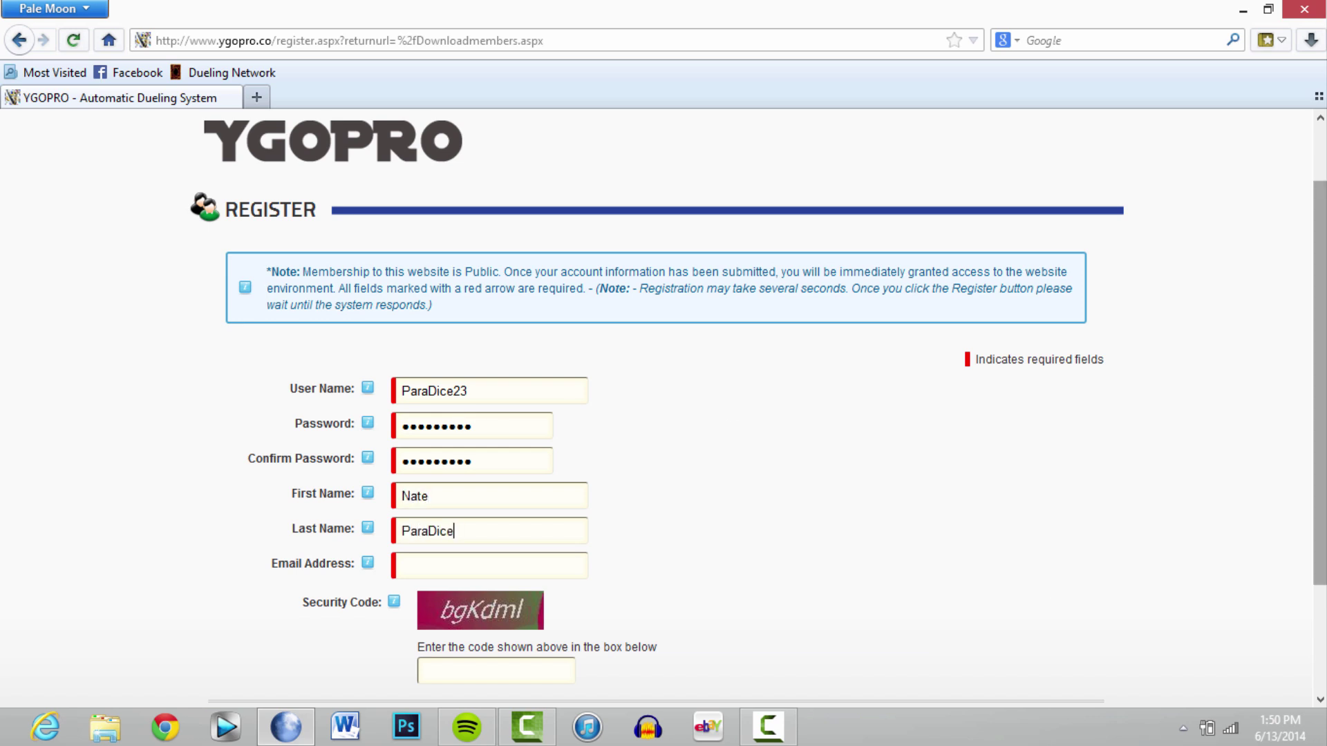
scroll(952, 504, "down", 3)
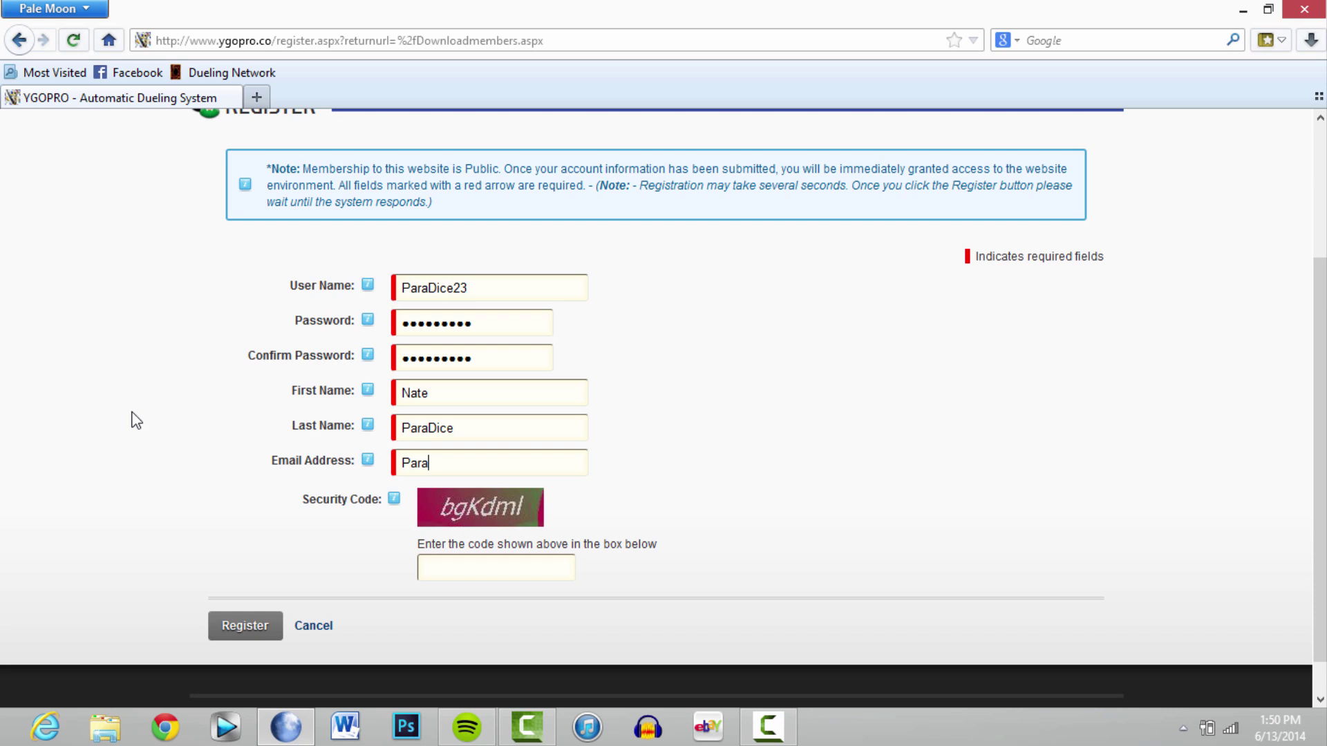
key("Tab")
type("bgKdml")
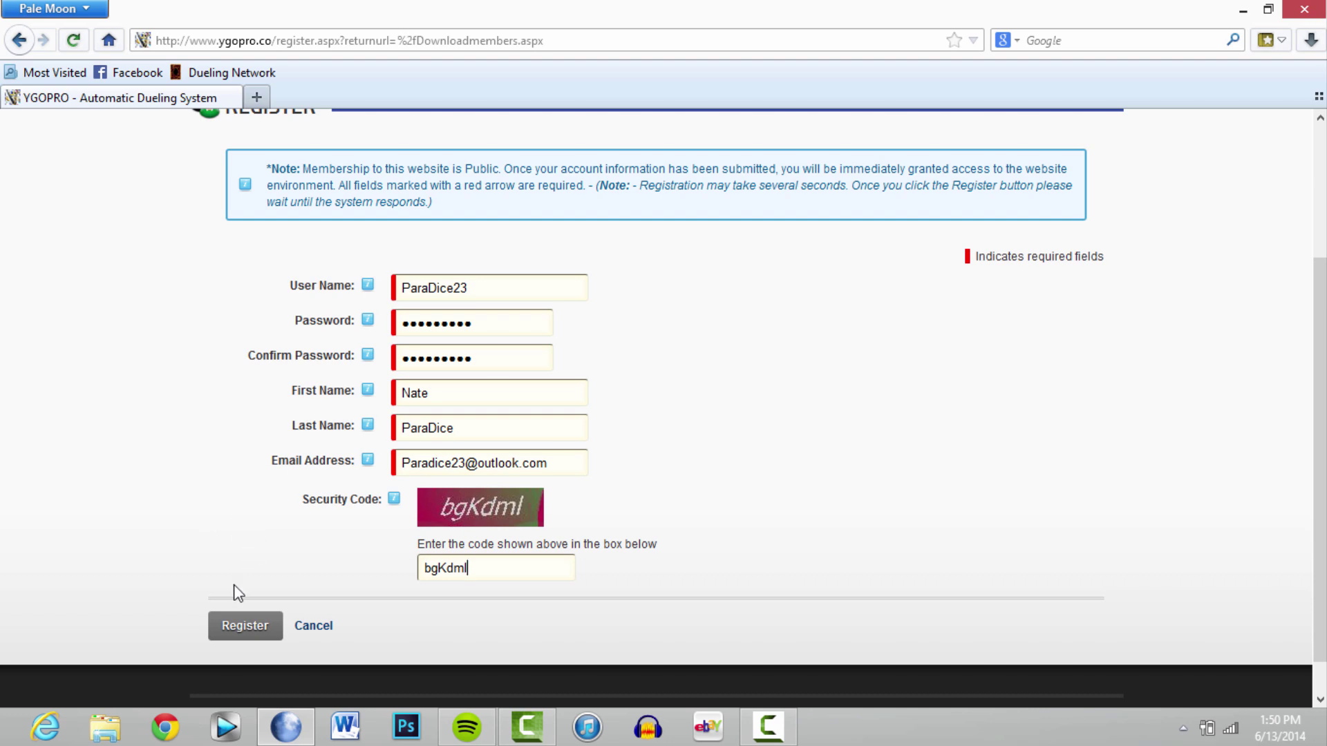
Submit the registration and let the members' page load
left_click(230, 622)
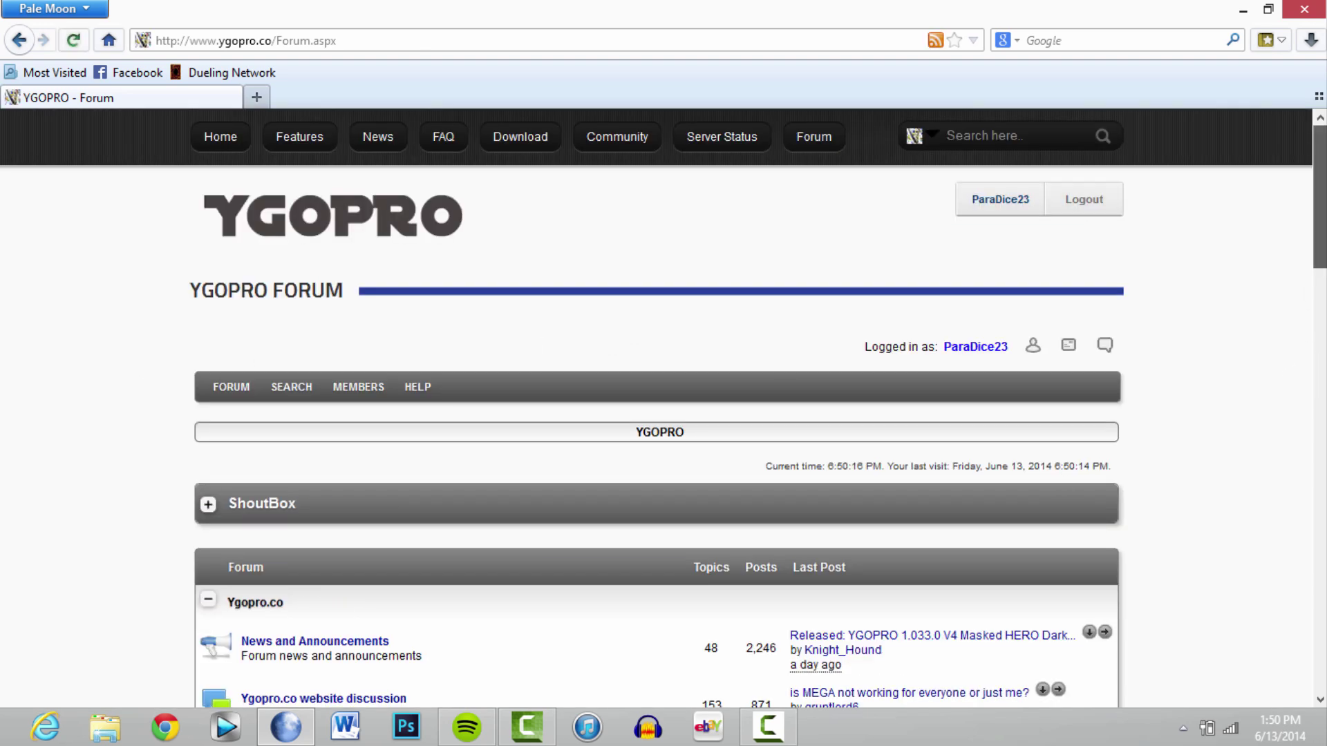
scroll(1311, 295, "down", 15)
scroll(663, 407, "up", 15)
Download the YGOPro 1.033.0 v4 Windows installer from Mirror 1 and save it to the Pictures library
left_click(519, 141)
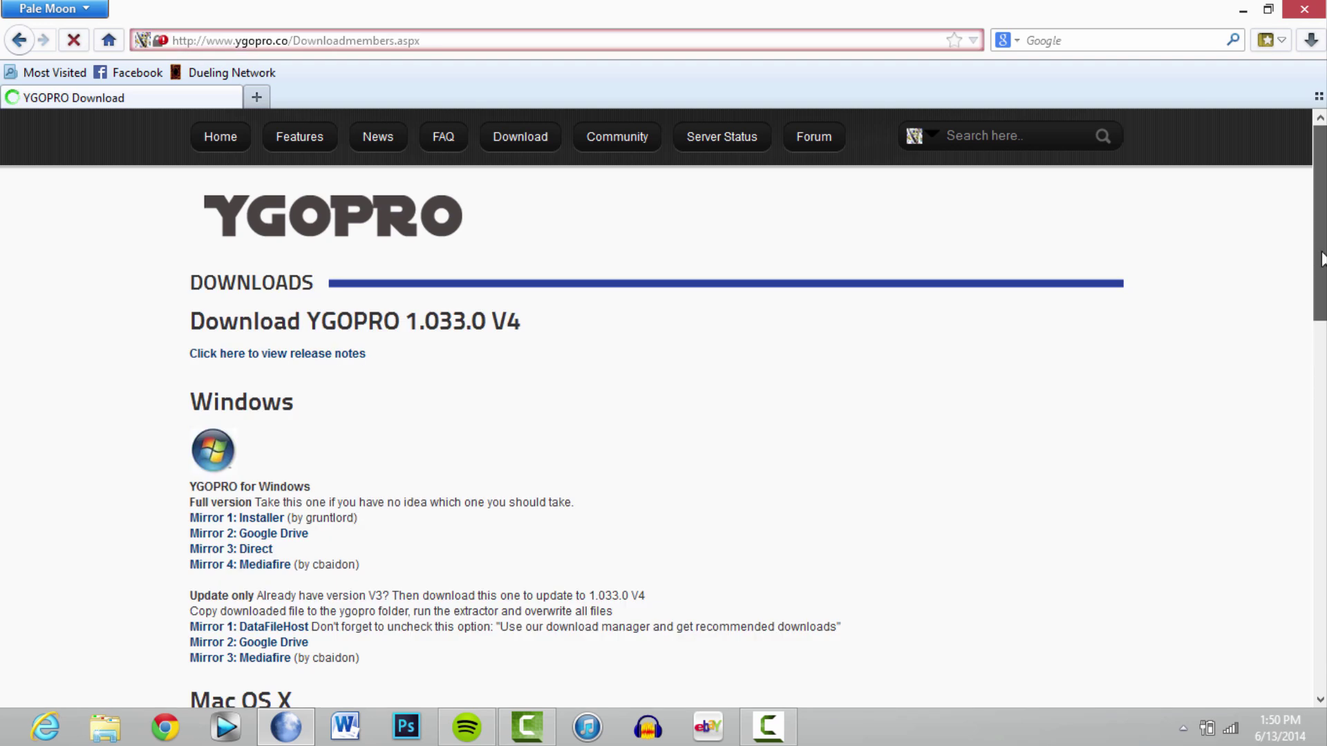
scroll(1321, 249, "down", 2)
left_click_drag(1321, 248, 1322, 317)
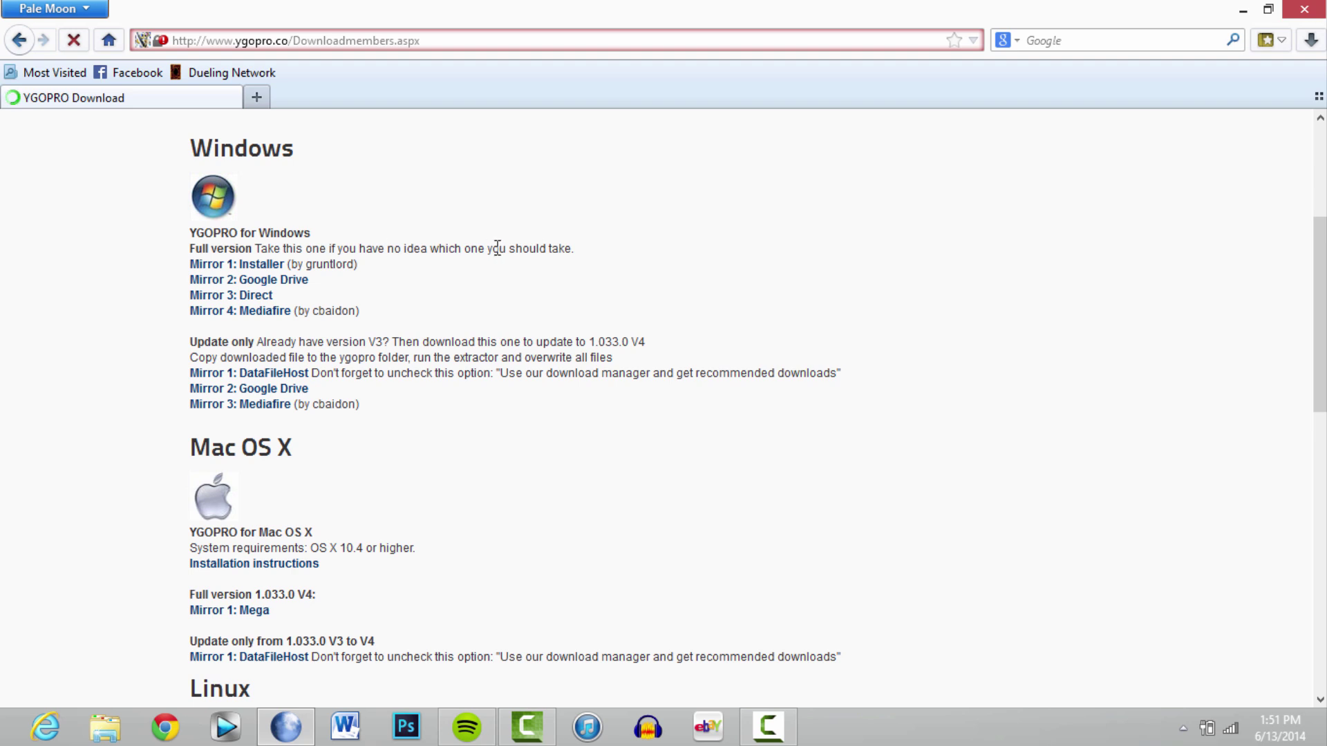
left_click(222, 266)
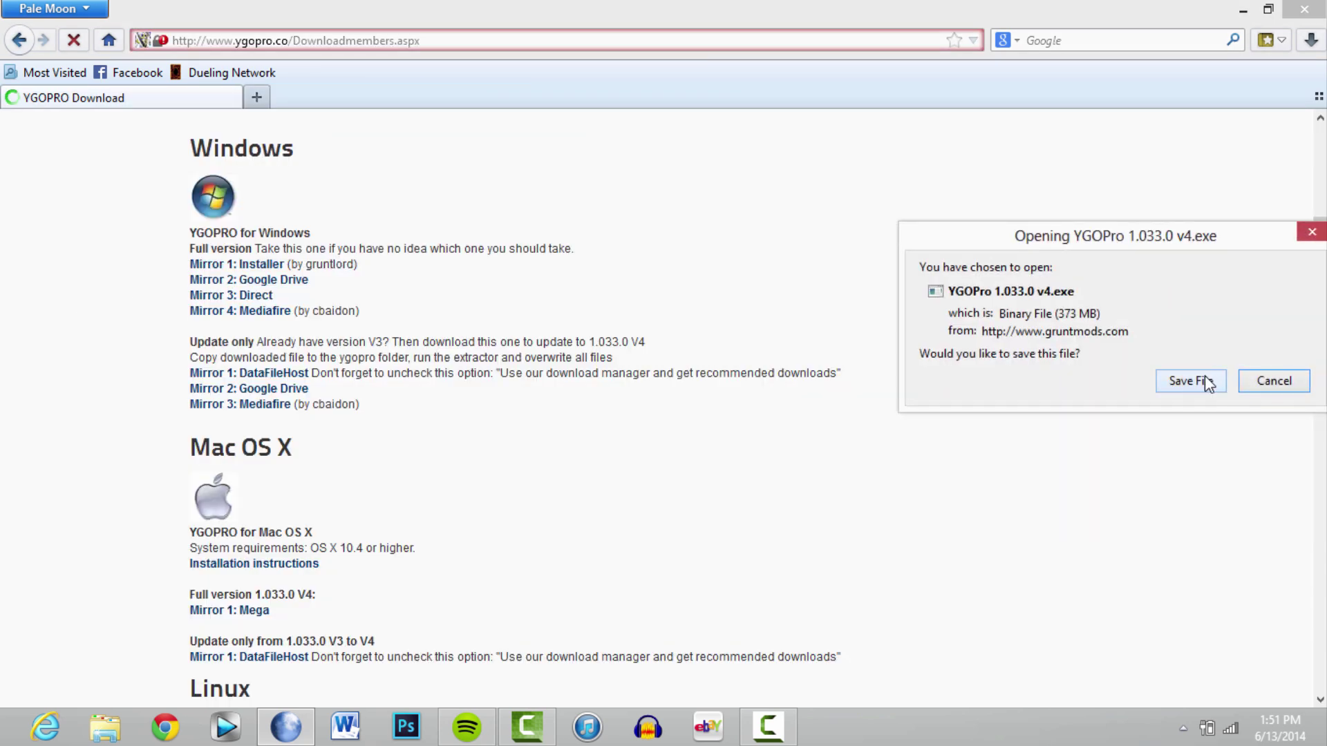
left_click(1205, 380)
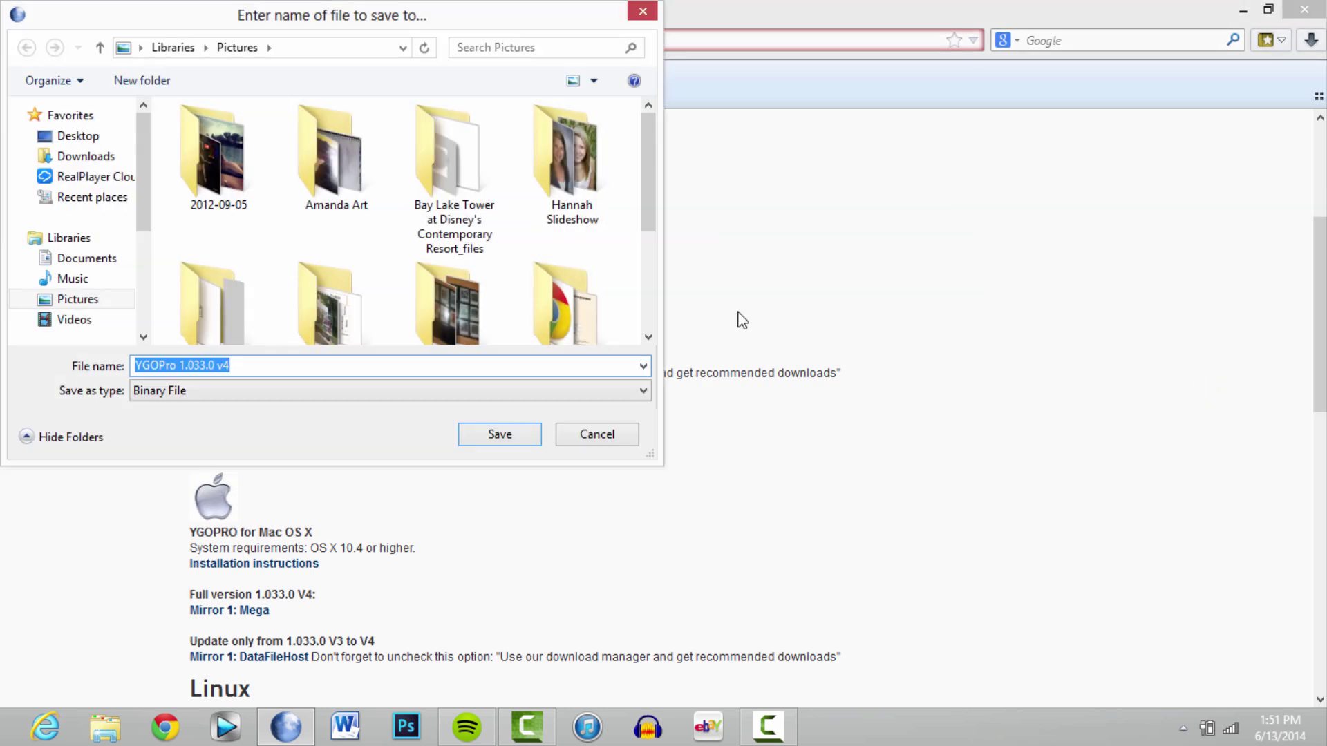
left_click(502, 436)
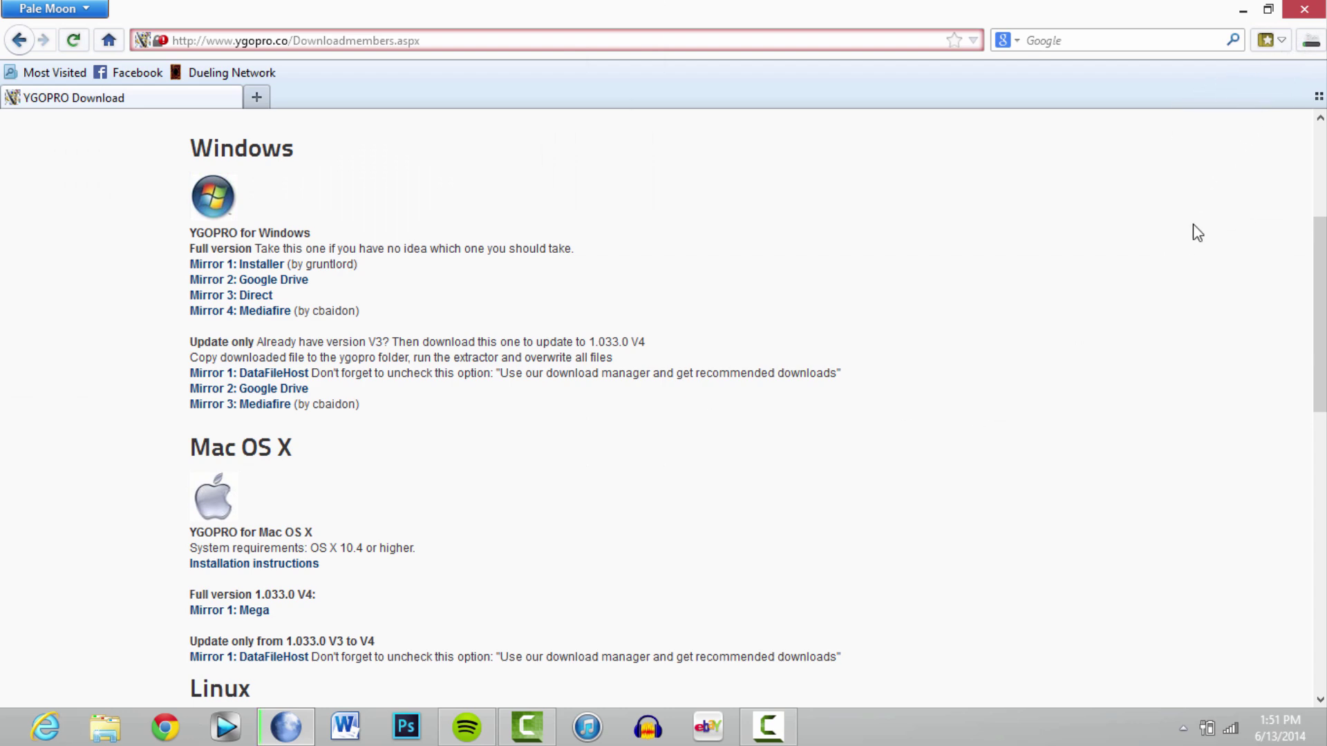
Check the YGOPro 1.033.0 v4.exe download progress in the browser's downloads list
left_click_drag(1320, 250, 1320, 454)
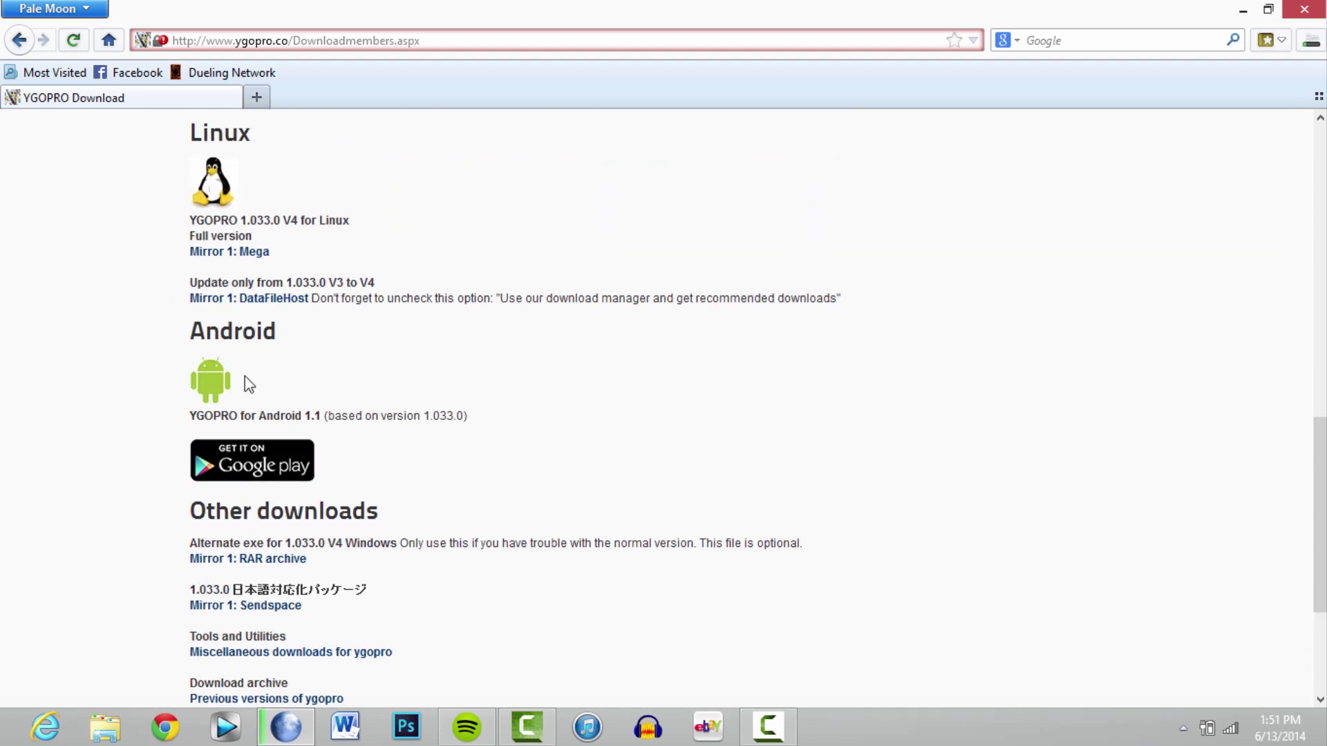
left_click_drag(1320, 514, 1319, 295)
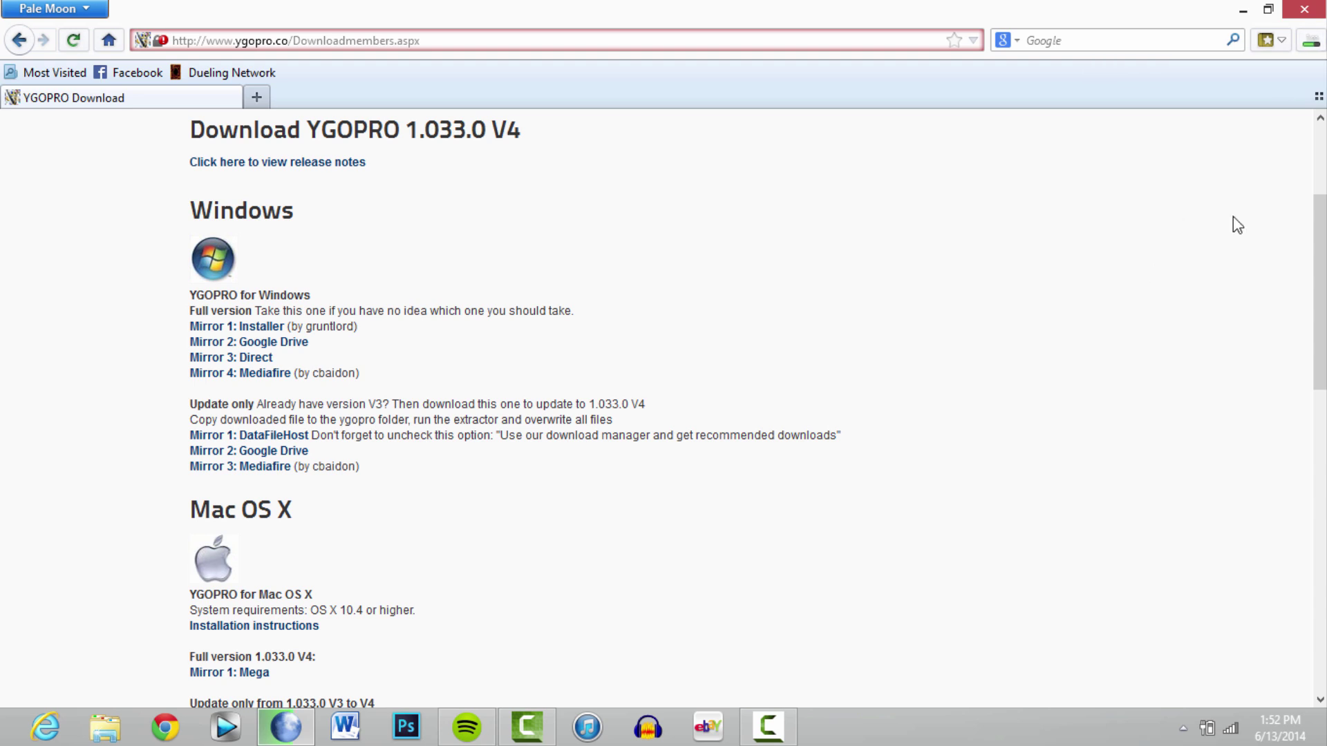
left_click(1311, 40)
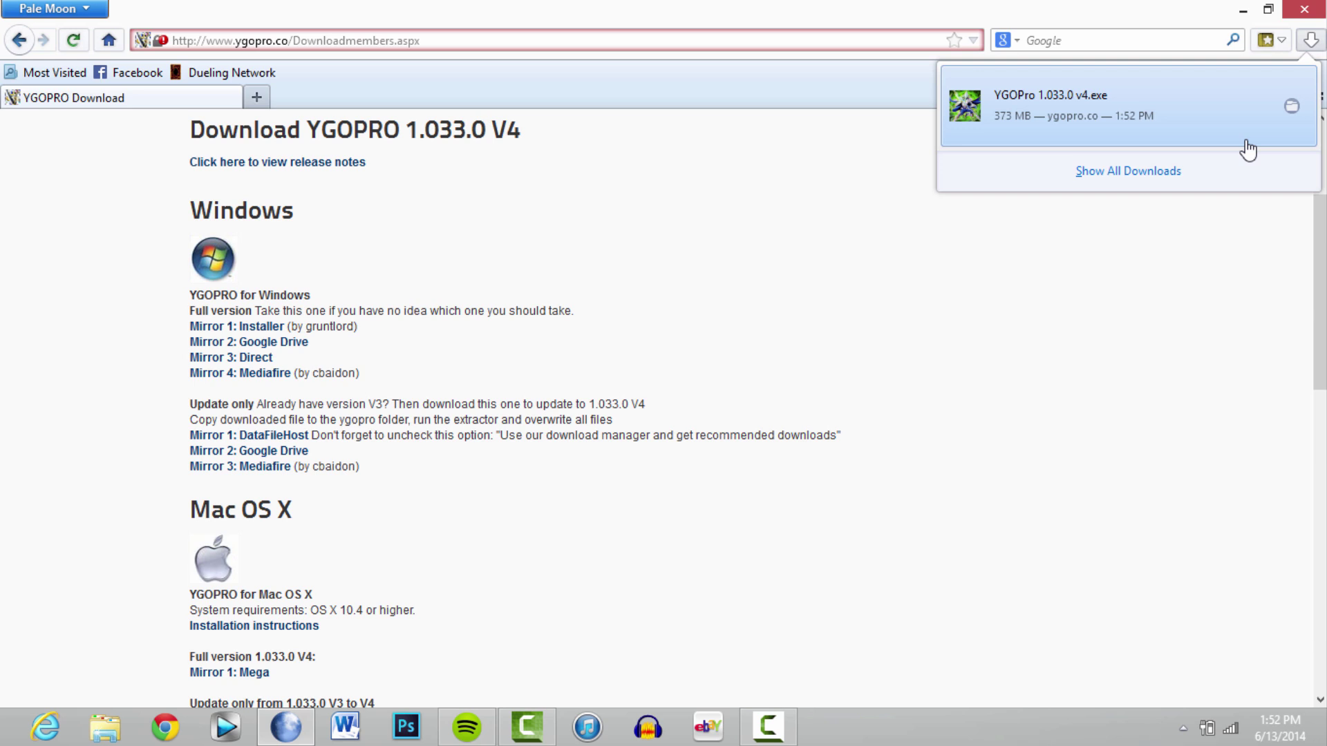
Launch the downloaded YGOPro installer, approve running the executable, and minimize Pale Moon
left_click(1111, 98)
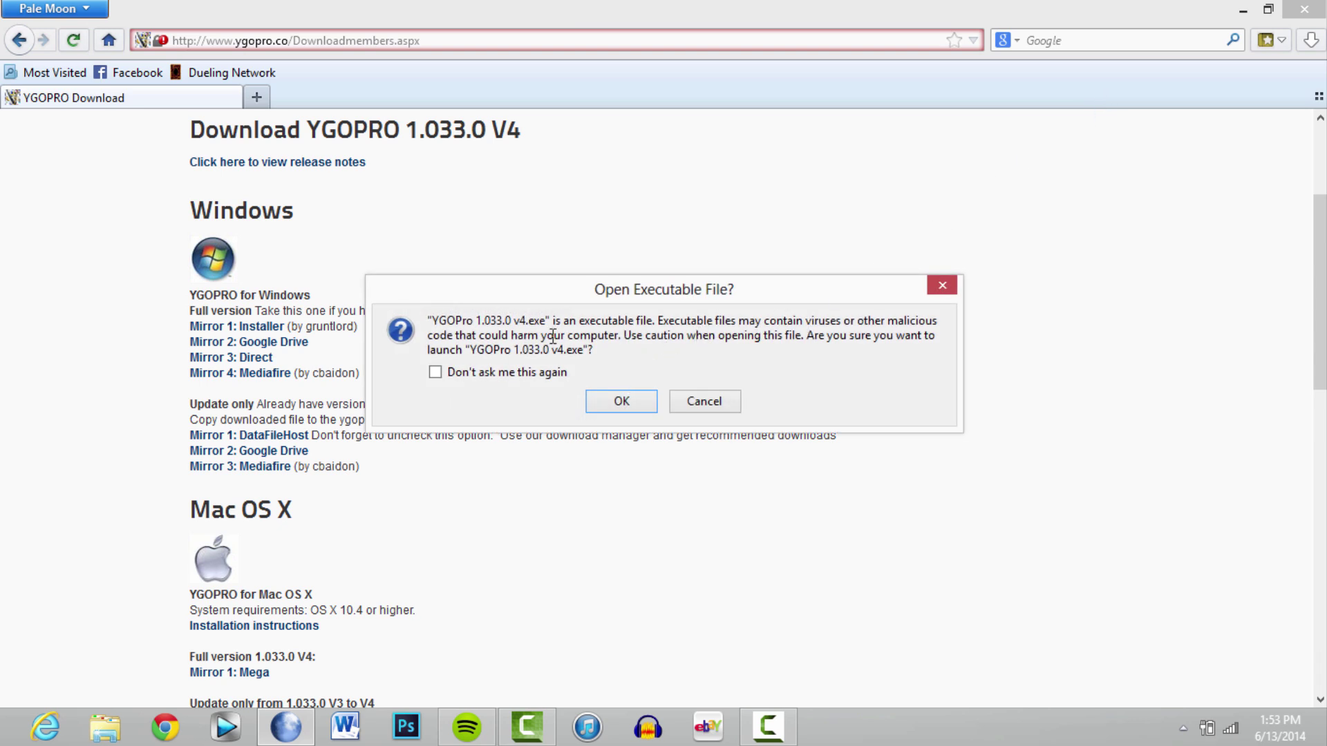
left_click(594, 399)
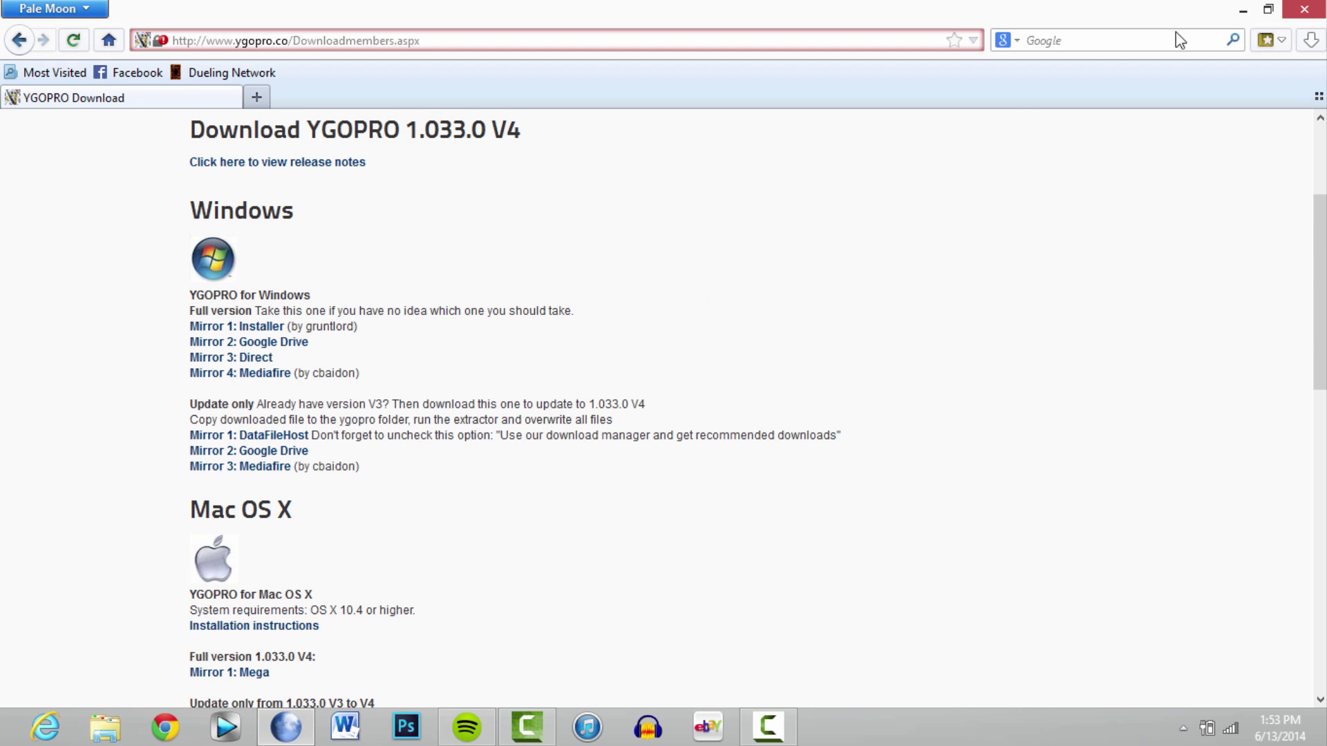
left_click(1310, 39)
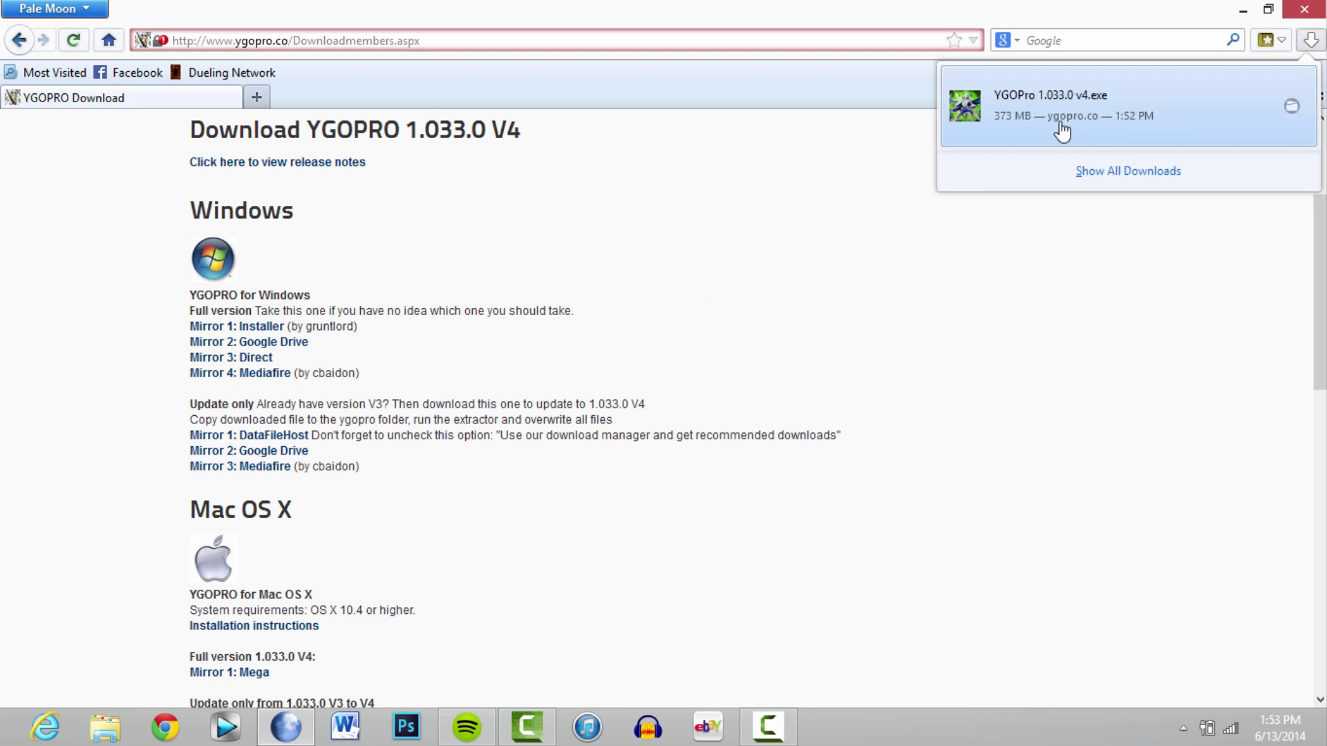
right_click(1200, 133)
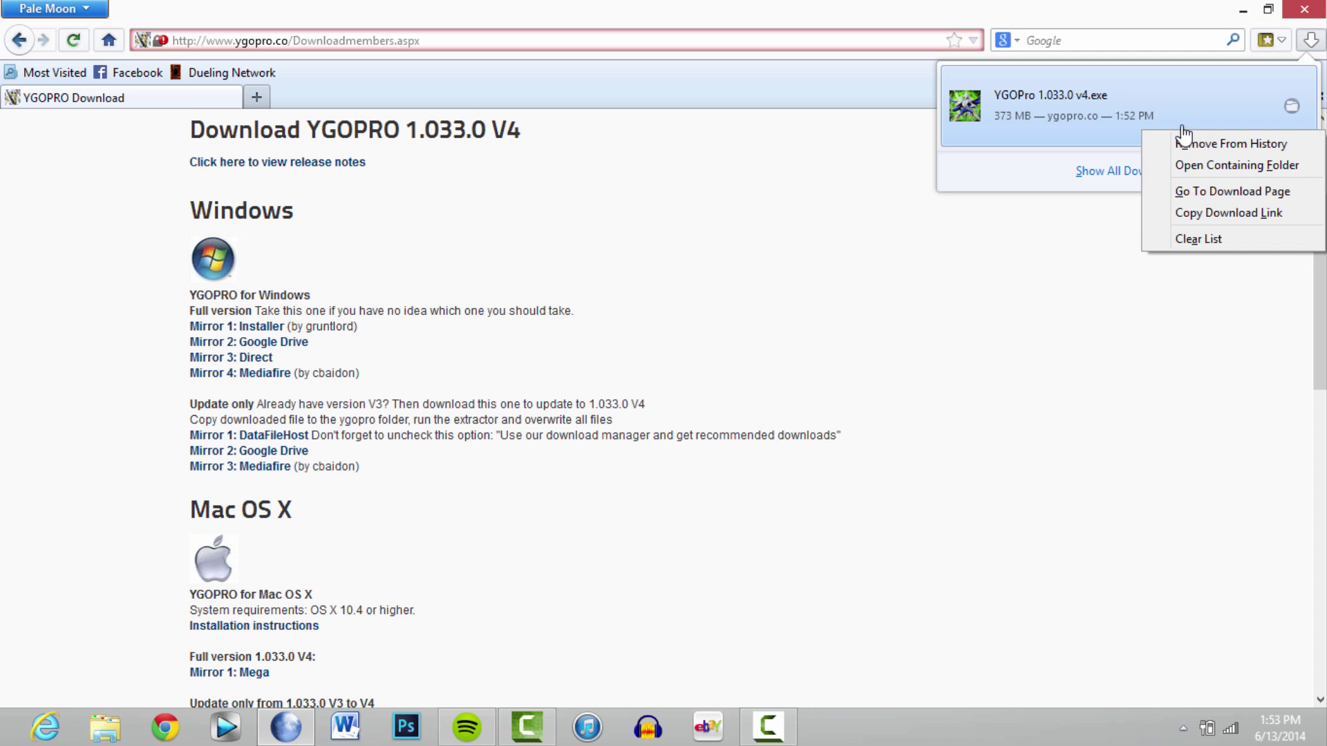
left_click(1176, 165)
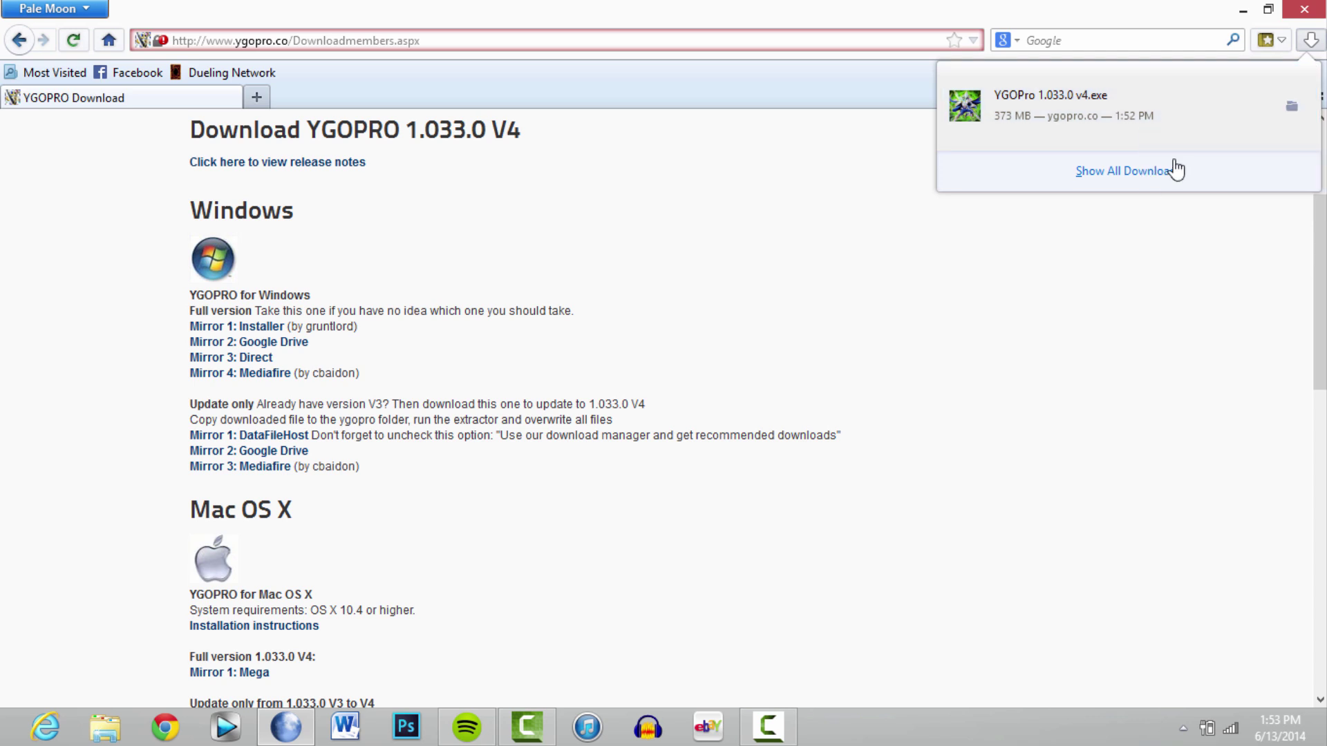
left_click(1138, 133)
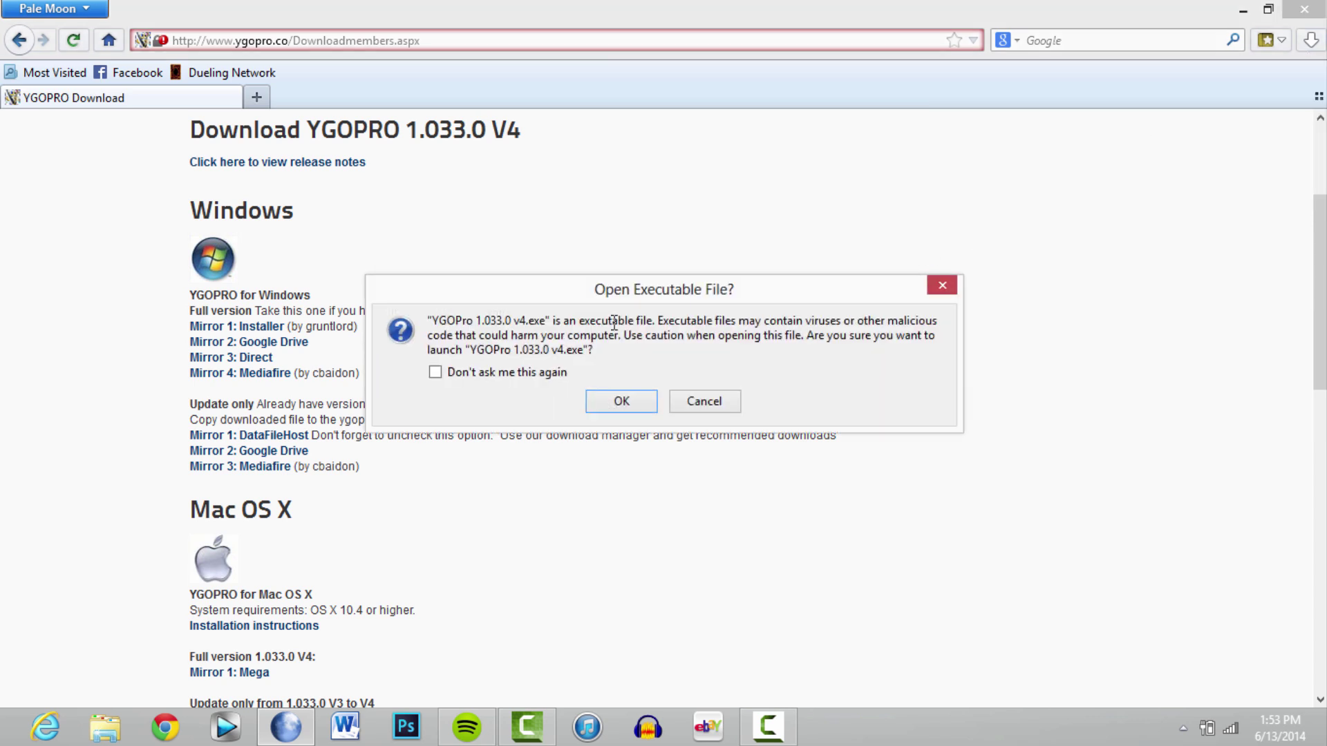
left_click(608, 400)
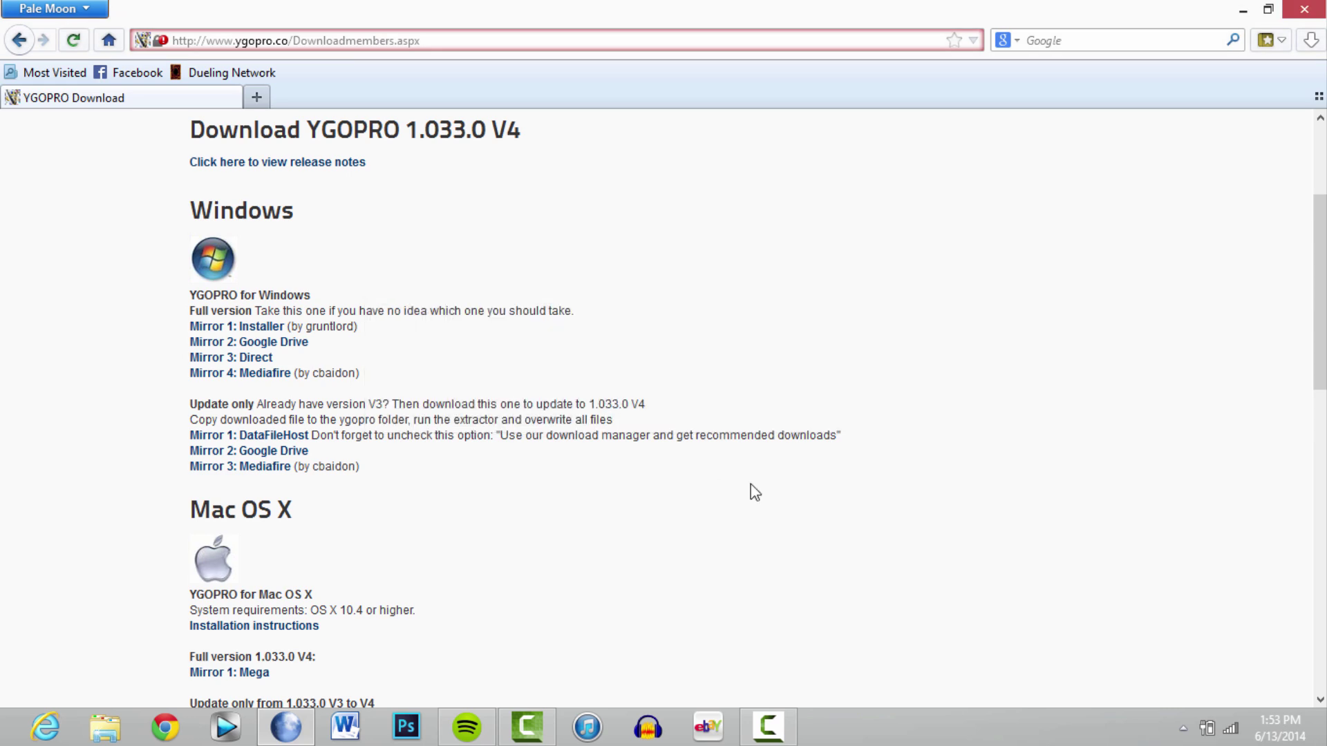
left_click(1242, 10)
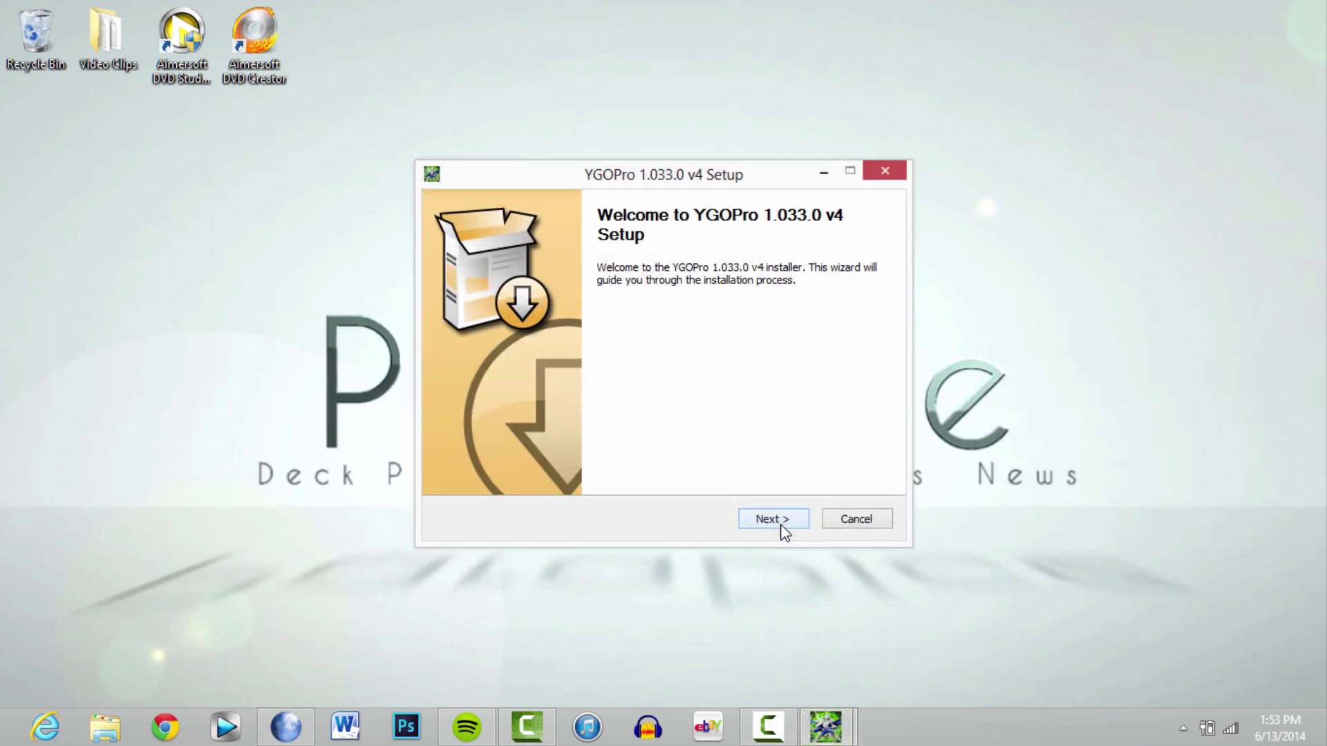
Skip the Junk Deleter component and install YGOPro into C:\Program Files (x86)\YGOPro
left_click(838, 521)
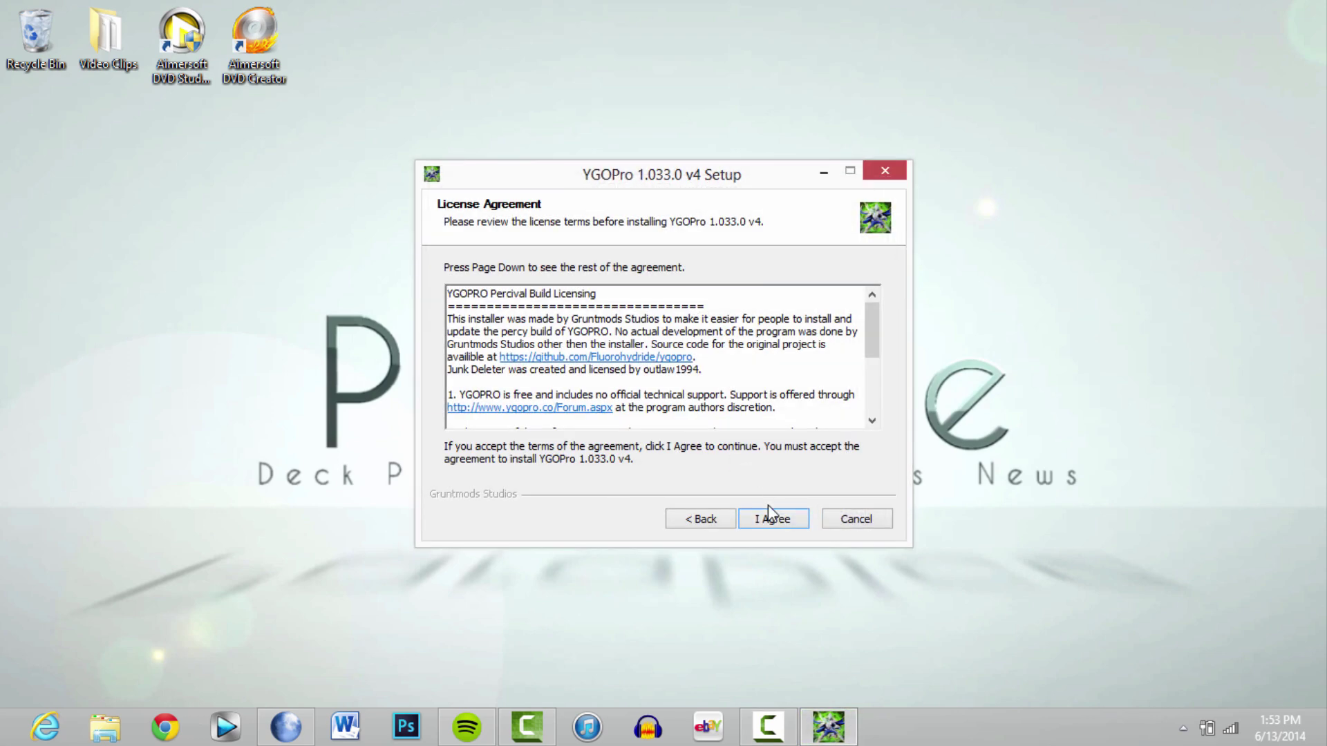
left_click(767, 515)
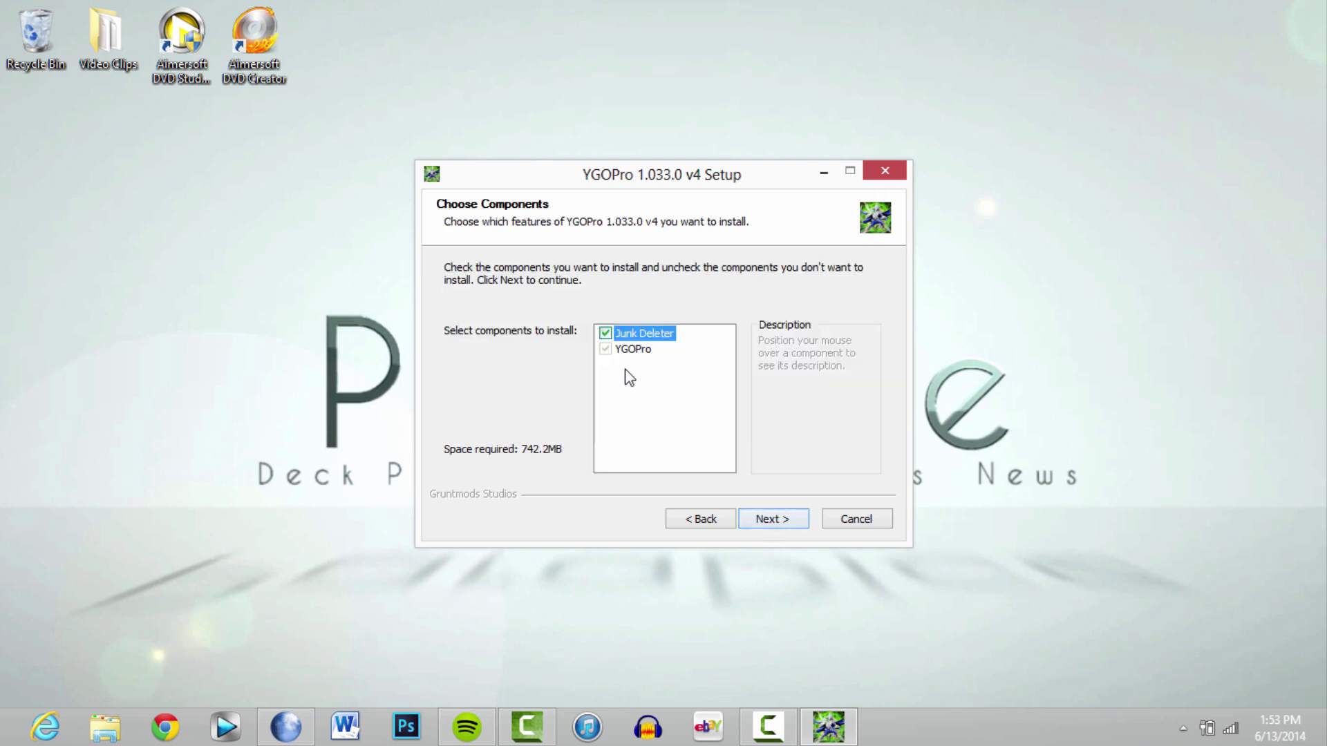
left_click(606, 334)
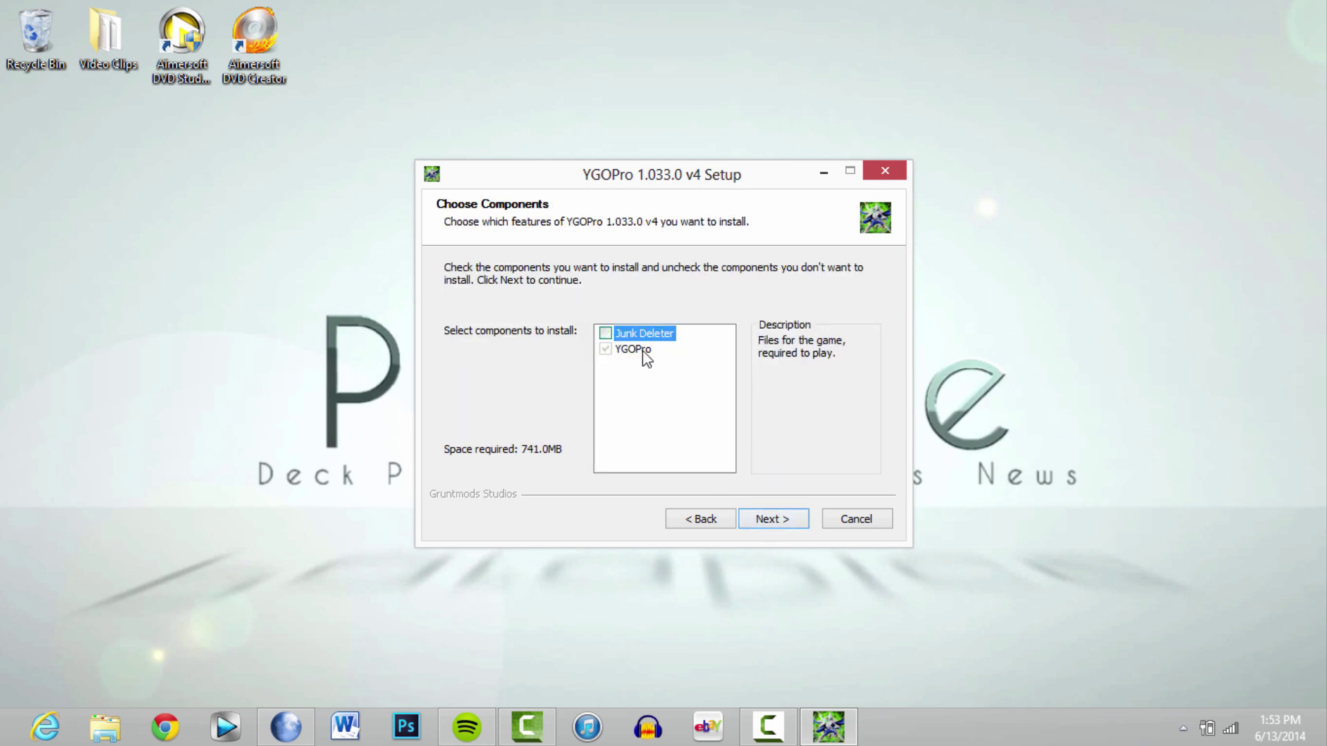
left_click(799, 520)
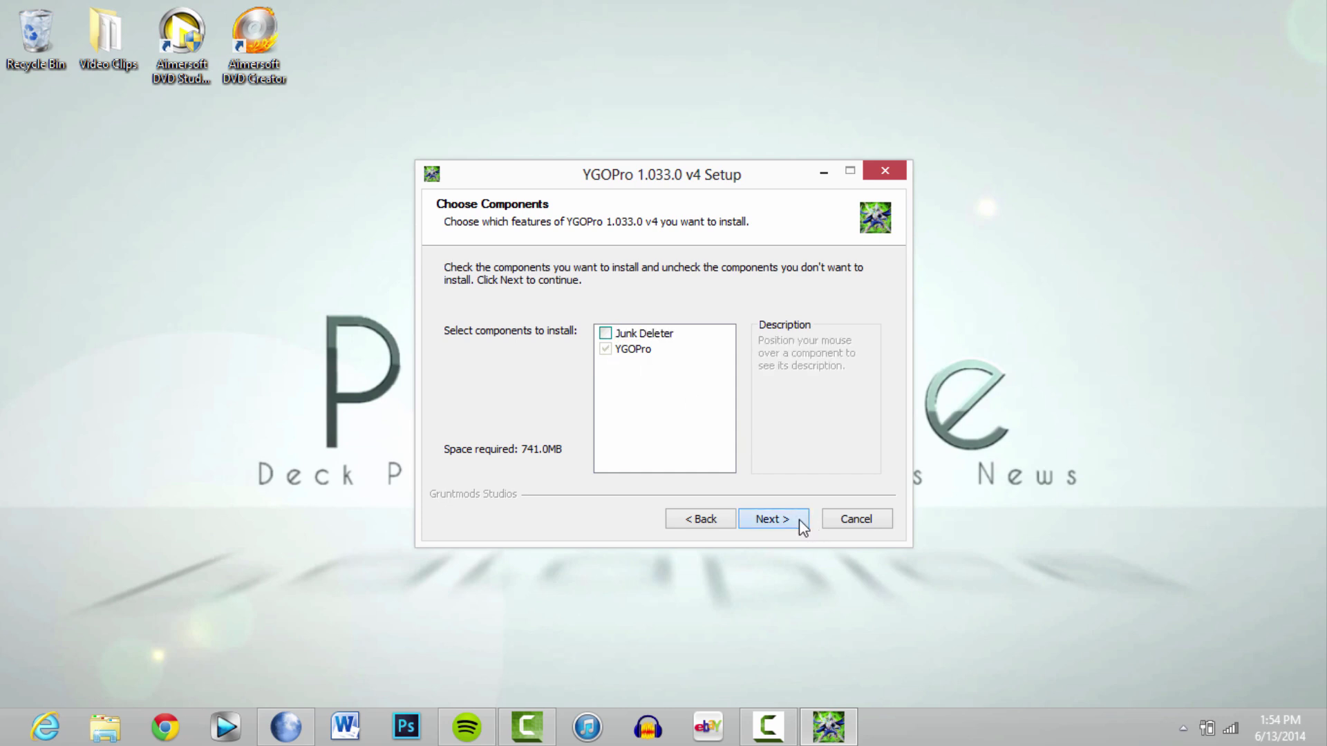
left_click(798, 520)
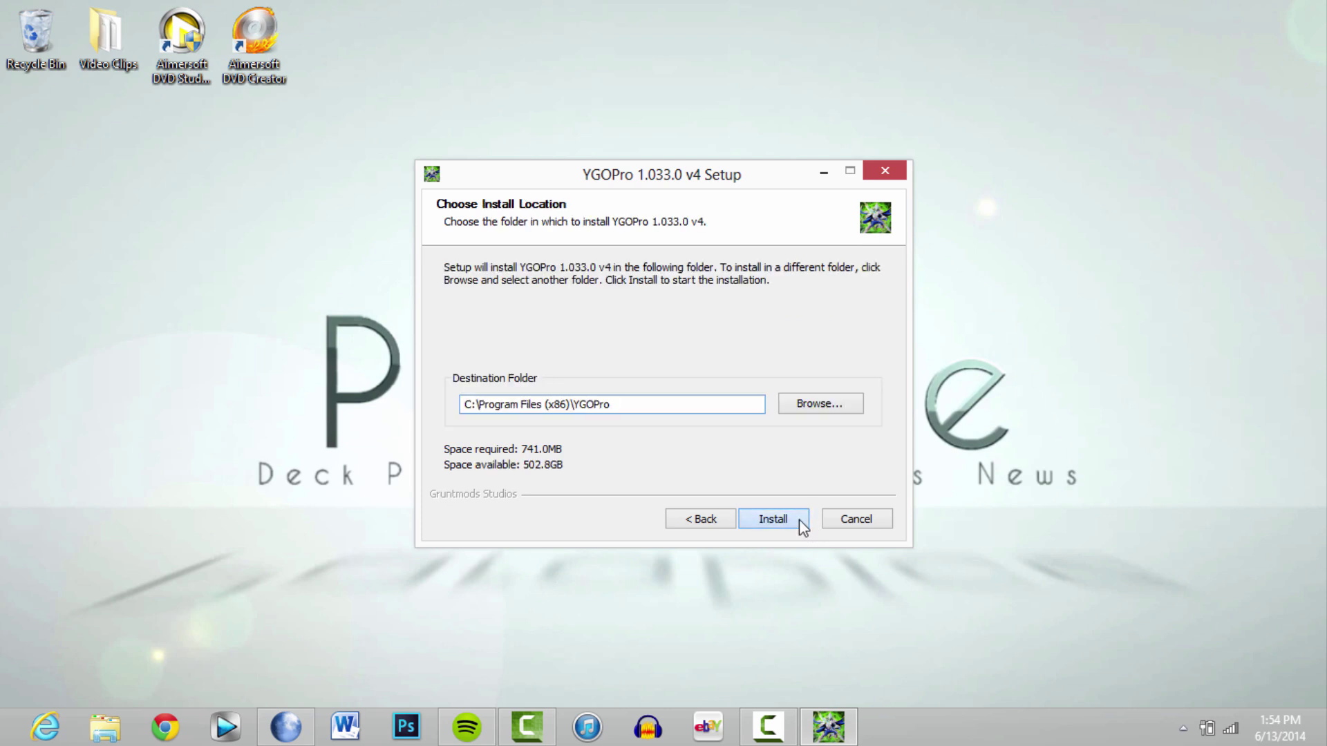